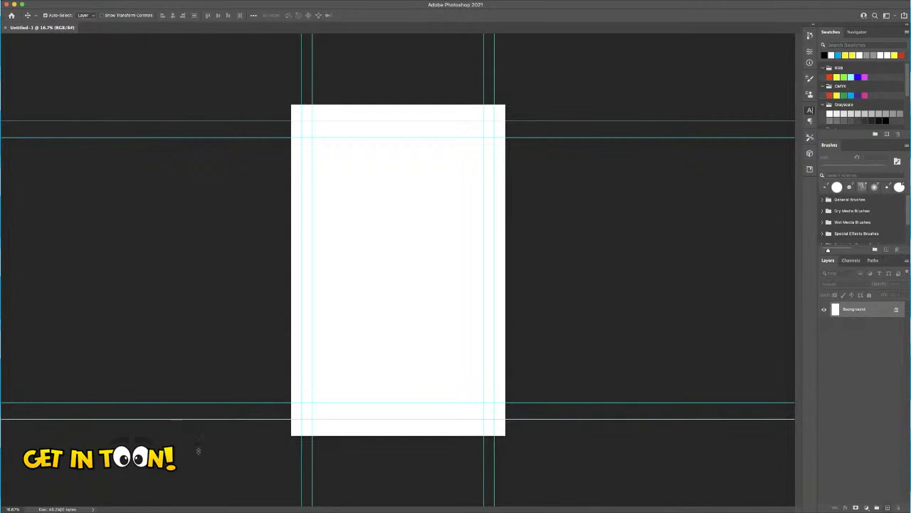
Add a new layer and brush a handwritten "11x17" near the page's upper middle, with W and H above the numbers
{"action": "key", "text": "super+shift+alt+n"}
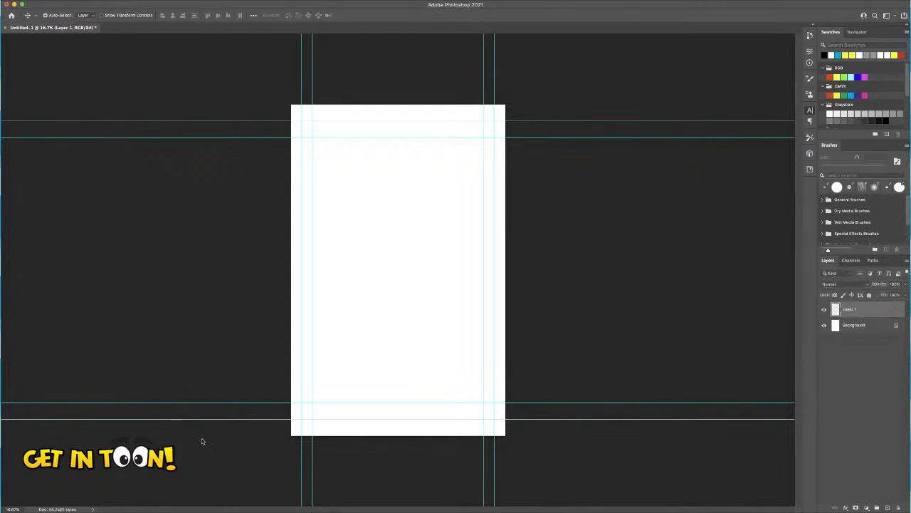
{"action": "key", "text": "b"}
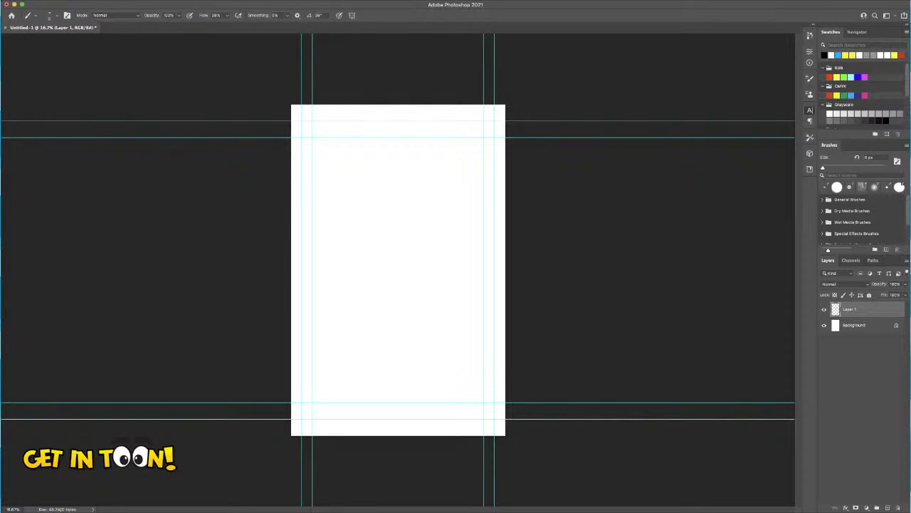
{"action": "key", "text": "super+plus"}
{"action": "key", "text": "super+plus"}
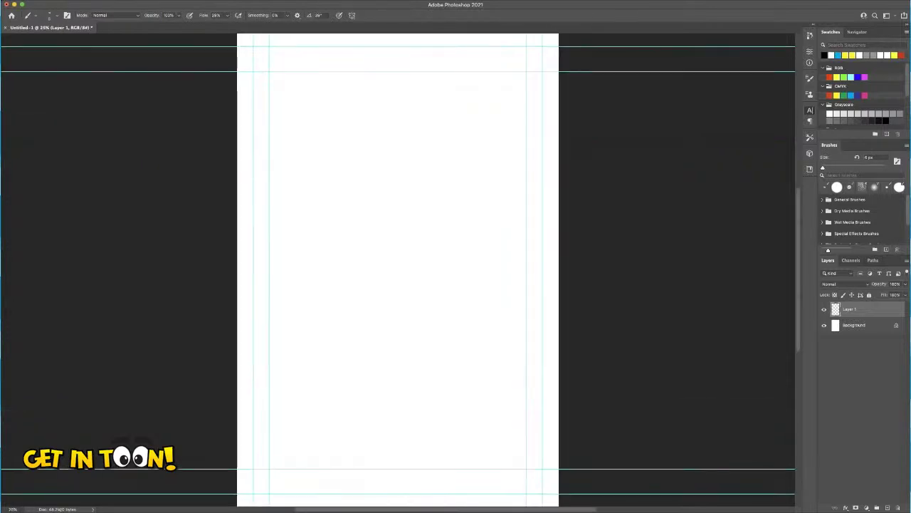
{"action": "key", "text": "super+plus"}
{"action": "key", "text": "super+plus"}
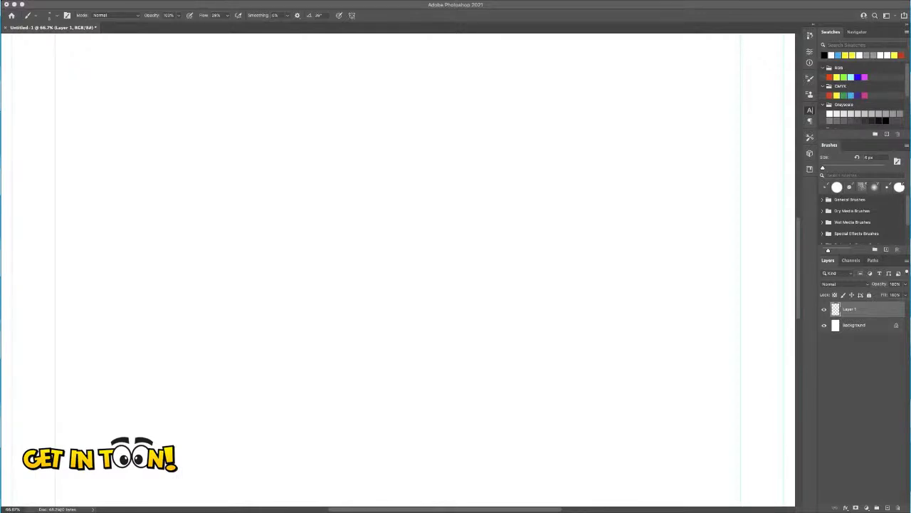
{"action": "key", "text": "super+alt+a"}
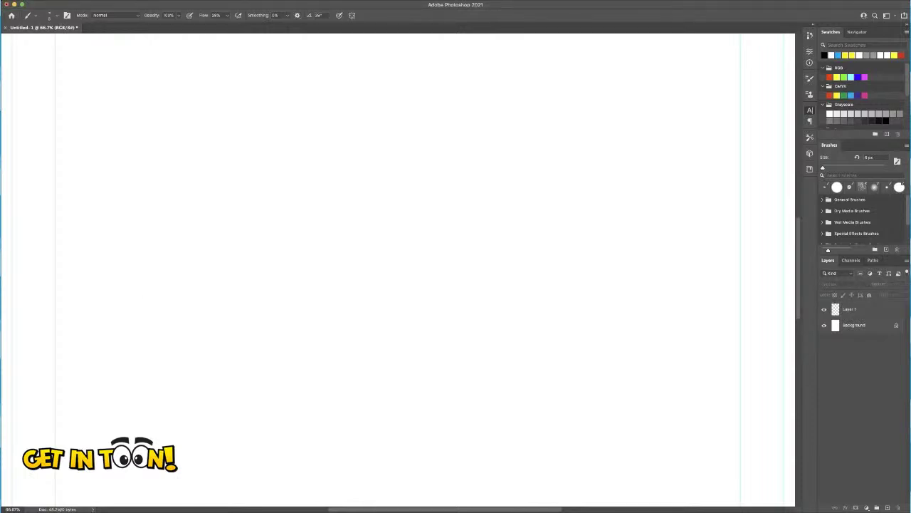
{"action": "key", "text": "super+z"}
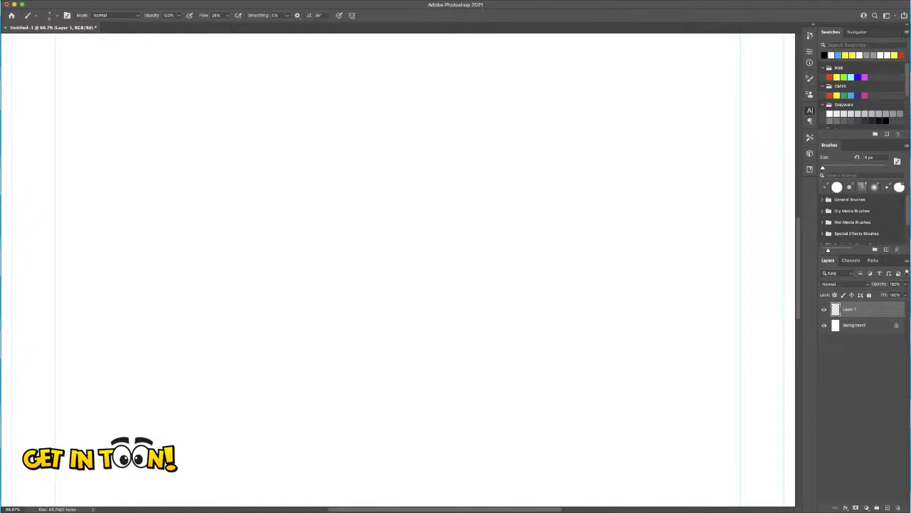
{"action": "mouse_move", "coordinate": [401, 108]}
{"action": "left_mouse_down"}
{"action": "mouse_move", "coordinate": [413, 141]}
{"action": "mouse_move", "coordinate": [429, 127]}
{"action": "mouse_move", "coordinate": [436, 134]}
{"action": "left_mouse_up"}
{"action": "mouse_move", "coordinate": [430, 111]}
{"action": "left_mouse_down"}
{"action": "mouse_move", "coordinate": [422, 139]}
{"action": "mouse_move", "coordinate": [444, 135]}
{"action": "mouse_move", "coordinate": [446, 108]}
{"action": "mouse_move", "coordinate": [469, 108]}
{"action": "mouse_move", "coordinate": [468, 136]}
{"action": "left_mouse_up"}
{"action": "mouse_move", "coordinate": [396, 86]}
{"action": "left_mouse_down"}
{"action": "mouse_move", "coordinate": [403, 94]}
{"action": "mouse_move", "coordinate": [409, 80]}
{"action": "mouse_move", "coordinate": [447, 97]}
{"action": "left_mouse_up"}
{"action": "mouse_move", "coordinate": [451, 76]}
{"action": "left_mouse_down"}
{"action": "mouse_move", "coordinate": [455, 97]}
{"action": "mouse_move", "coordinate": [456, 87]}
{"action": "left_mouse_up"}
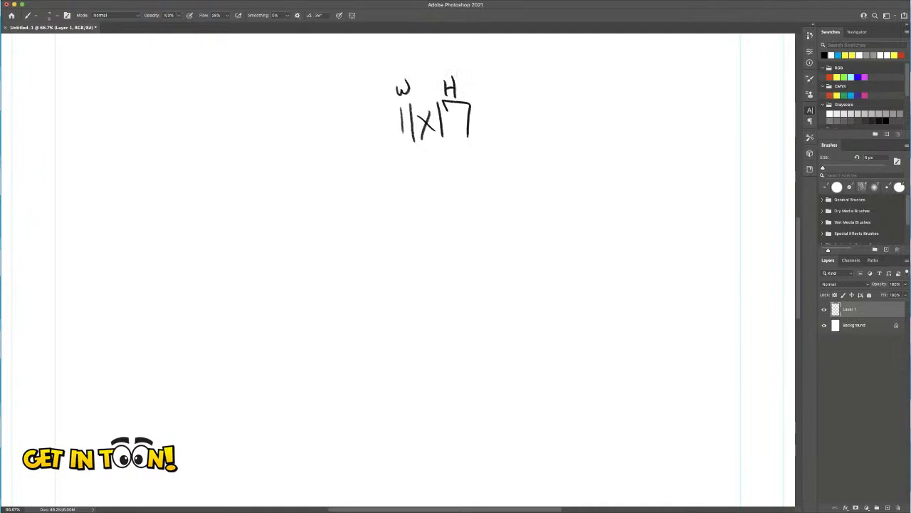
Sketch a tall page outline with an inner frame labelled 10 wide and 15 high, and begin a gutter note beside it
{"action": "mouse_move", "coordinate": [373, 174]}
{"action": "left_mouse_down"}
{"action": "mouse_move", "coordinate": [532, 207]}
{"action": "mouse_move", "coordinate": [532, 428]}
{"action": "mouse_move", "coordinate": [376, 211]}
{"action": "mouse_move", "coordinate": [377, 413]}
{"action": "mouse_move", "coordinate": [558, 427]}
{"action": "left_mouse_up"}
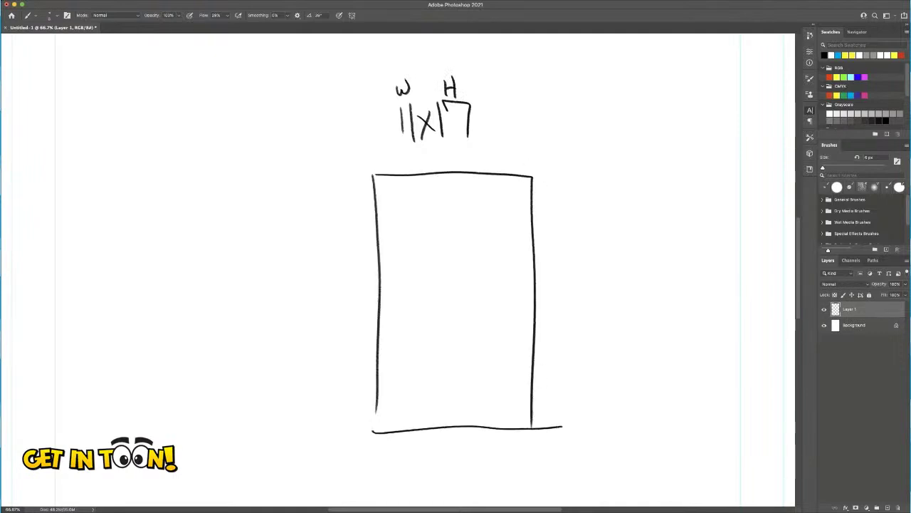
{"action": "mouse_move", "coordinate": [394, 198]}
{"action": "left_mouse_down"}
{"action": "mouse_move", "coordinate": [404, 408]}
{"action": "mouse_move", "coordinate": [466, 405]}
{"action": "mouse_move", "coordinate": [507, 399]}
{"action": "mouse_move", "coordinate": [422, 190]}
{"action": "mouse_move", "coordinate": [507, 187]}
{"action": "mouse_move", "coordinate": [513, 400]}
{"action": "left_mouse_up"}
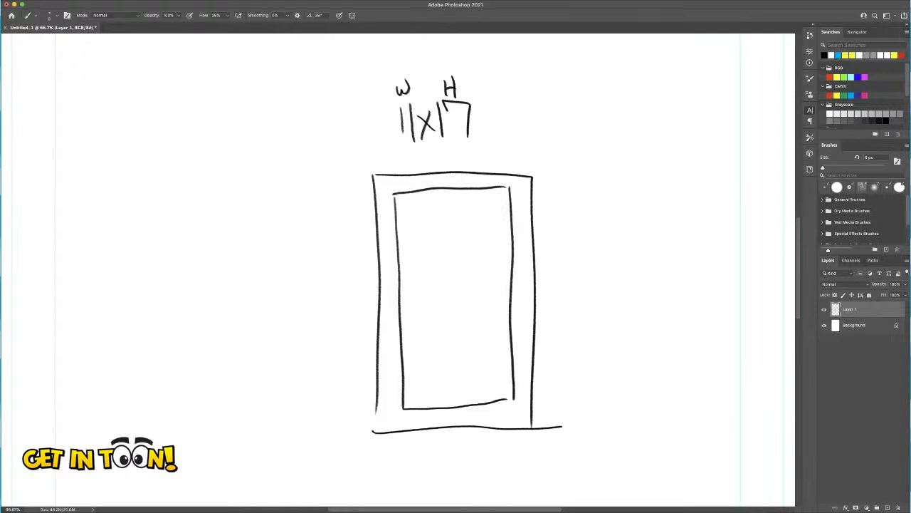
{"action": "mouse_move", "coordinate": [438, 177]}
{"action": "left_mouse_down"}
{"action": "mouse_move", "coordinate": [439, 187]}
{"action": "mouse_move", "coordinate": [444, 178]}
{"action": "left_mouse_up"}
{"action": "left_click_drag", "start_coordinate": [387, 300], "coordinate": [389, 312]}
{"action": "left_click_drag", "start_coordinate": [572, 187], "coordinate": [566, 198]}
{"action": "left_click_drag", "start_coordinate": [576, 194], "coordinate": [584, 204]}
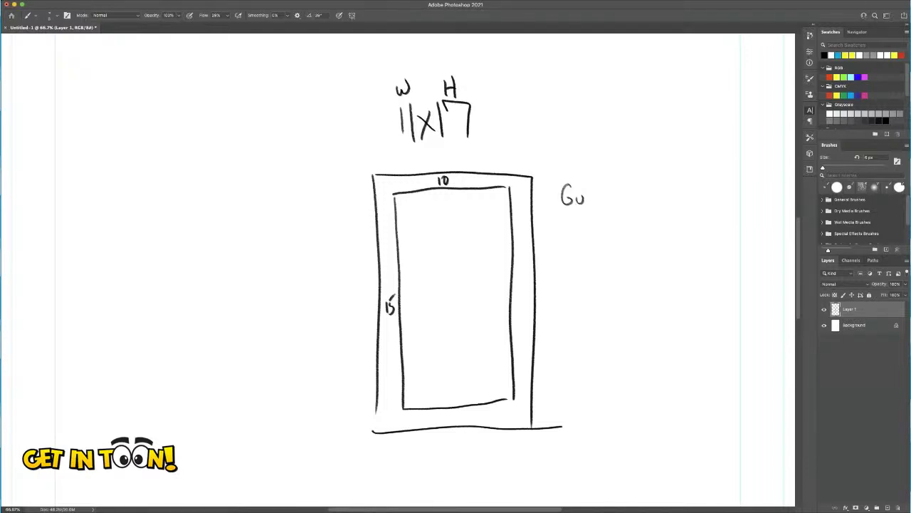
{"action": "left_click_drag", "start_coordinate": [588, 194], "coordinate": [589, 206]}
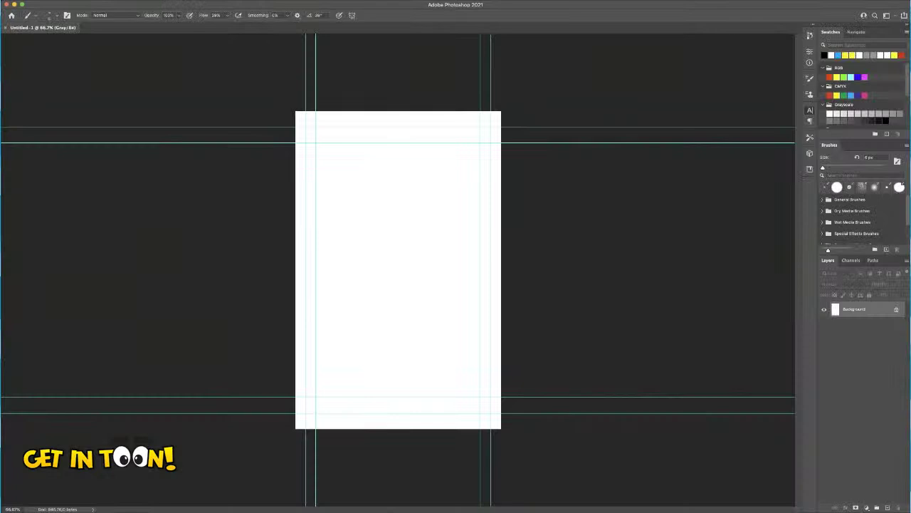
Add a new layer above the background of the blank grayscale page
{"action": "key", "text": "super+shift+alt+n"}
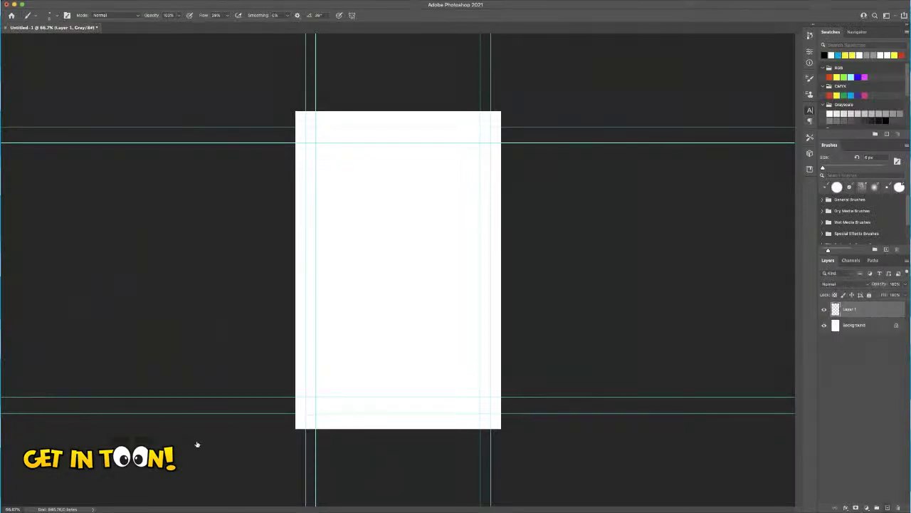
{"action": "mouse_move", "coordinate": [385, 348]}
{"action": "left_mouse_down"}
{"action": "mouse_move", "coordinate": [405, 311]}
{"action": "mouse_move", "coordinate": [499, 294]}
{"action": "left_mouse_up"}
{"action": "mouse_move", "coordinate": [350, 306]}
{"action": "left_mouse_down"}
{"action": "mouse_move", "coordinate": [452, 248]}
{"action": "mouse_move", "coordinate": [489, 238]}
{"action": "left_mouse_up"}
{"action": "mouse_move", "coordinate": [348, 253]}
{"action": "left_mouse_down"}
{"action": "mouse_move", "coordinate": [425, 202]}
{"action": "mouse_move", "coordinate": [474, 203]}
{"action": "left_mouse_up"}
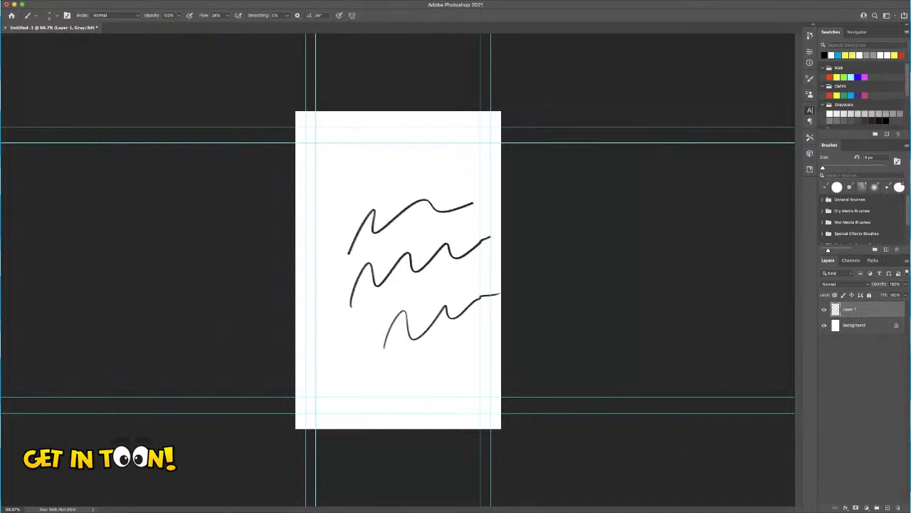
{"action": "key", "text": "super+a"}
{"action": "key", "text": "Delete"}
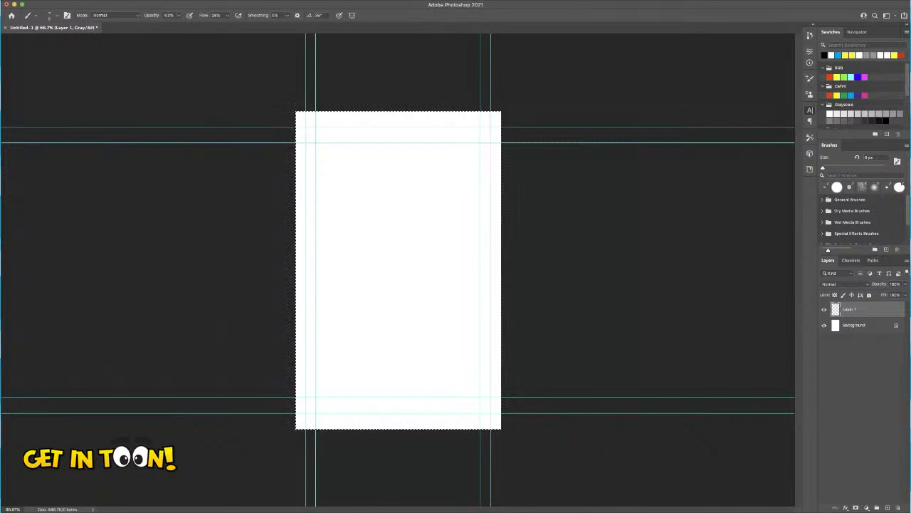
Handwrite 11" x 17" near the top of the page, with W above the 11 and H above the 17
{"action": "key", "text": "super+plus"}
{"action": "key", "text": "super+plus"}
{"action": "key", "text": "super+plus"}
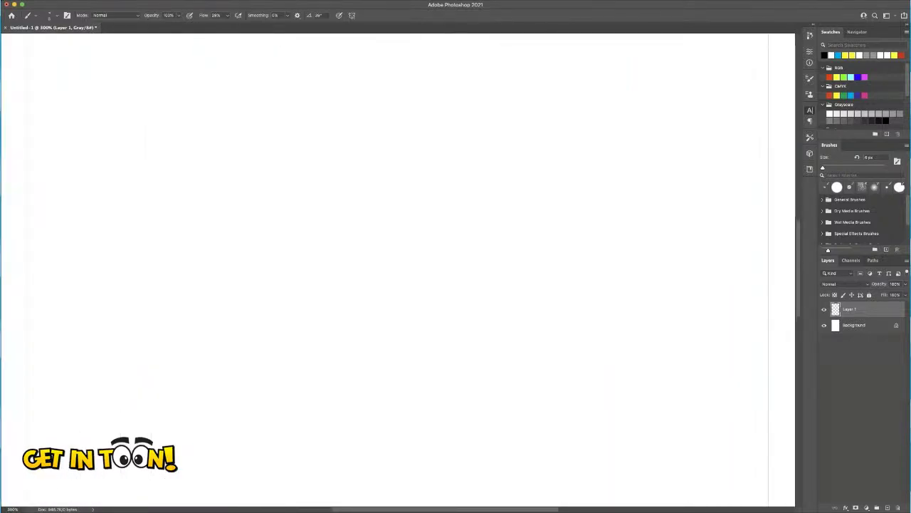
{"action": "left_click_drag", "start_coordinate": [273, 100], "coordinate": [276, 135]}
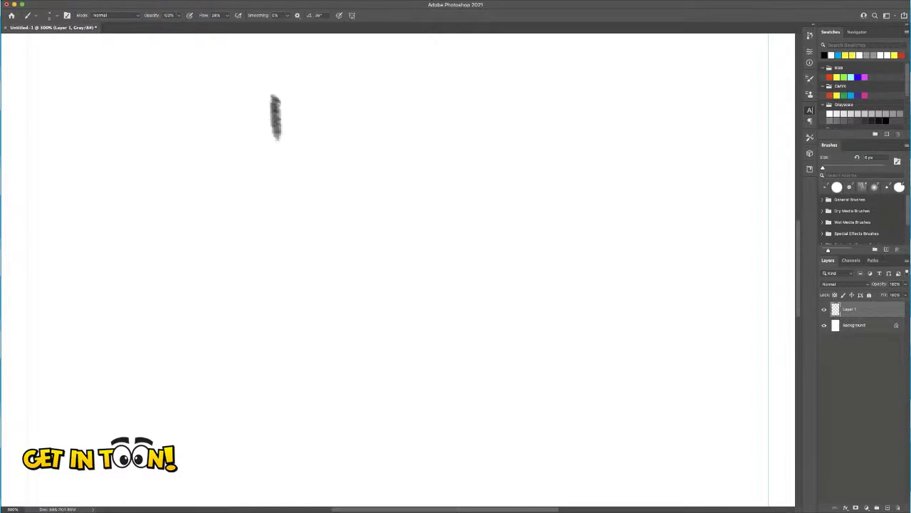
{"action": "key", "text": "super+z"}
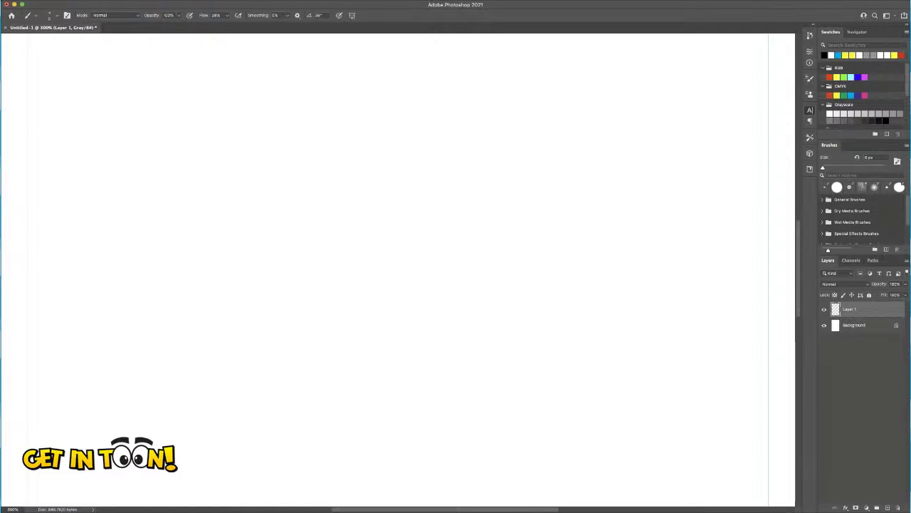
{"action": "mouse_move", "coordinate": [299, 87]}
{"action": "left_mouse_down"}
{"action": "mouse_move", "coordinate": [305, 133]}
{"action": "mouse_move", "coordinate": [318, 138]}
{"action": "left_mouse_up"}
{"action": "mouse_move", "coordinate": [326, 106]}
{"action": "left_mouse_down"}
{"action": "mouse_move", "coordinate": [342, 128]}
{"action": "mouse_move", "coordinate": [328, 132]}
{"action": "left_mouse_up"}
{"action": "mouse_move", "coordinate": [351, 82]}
{"action": "left_mouse_down"}
{"action": "mouse_move", "coordinate": [354, 130]}
{"action": "mouse_move", "coordinate": [381, 107]}
{"action": "mouse_move", "coordinate": [373, 132]}
{"action": "left_mouse_up"}
{"action": "left_click_drag", "start_coordinate": [322, 77], "coordinate": [322, 83]}
{"action": "left_click_drag", "start_coordinate": [393, 75], "coordinate": [390, 87]}
{"action": "left_click_drag", "start_coordinate": [402, 68], "coordinate": [399, 89]}
{"action": "mouse_move", "coordinate": [292, 58]}
{"action": "left_mouse_down"}
{"action": "mouse_move", "coordinate": [299, 71]}
{"action": "mouse_move", "coordinate": [312, 61]}
{"action": "left_mouse_up"}
{"action": "mouse_move", "coordinate": [308, 53]}
{"action": "left_mouse_down"}
{"action": "mouse_move", "coordinate": [311, 63]}
{"action": "mouse_move", "coordinate": [369, 72]}
{"action": "left_mouse_up"}
{"action": "left_click_drag", "start_coordinate": [356, 62], "coordinate": [370, 60]}
Sketch a tall page outline under the heading and label it 11 along its top edge and 17 beside its left edge
{"action": "mouse_move", "coordinate": [243, 163]}
{"action": "left_mouse_down"}
{"action": "mouse_move", "coordinate": [458, 158]}
{"action": "mouse_move", "coordinate": [222, 427]}
{"action": "mouse_move", "coordinate": [420, 450]}
{"action": "left_mouse_up"}
{"action": "left_click_drag", "start_coordinate": [434, 161], "coordinate": [413, 436]}
{"action": "left_click_drag", "start_coordinate": [326, 139], "coordinate": [333, 153]}
{"action": "mouse_move", "coordinate": [197, 269]}
{"action": "left_mouse_down"}
{"action": "mouse_move", "coordinate": [195, 298]}
{"action": "mouse_move", "coordinate": [219, 301]}
{"action": "left_mouse_up"}
Draw an inner frame inside the page outline and label it 10 at the top and 15 on the left side
{"action": "mouse_move", "coordinate": [255, 183]}
{"action": "left_mouse_down"}
{"action": "mouse_move", "coordinate": [250, 423]}
{"action": "mouse_move", "coordinate": [366, 429]}
{"action": "left_mouse_up"}
{"action": "mouse_move", "coordinate": [254, 180]}
{"action": "left_mouse_down"}
{"action": "mouse_move", "coordinate": [417, 187]}
{"action": "mouse_move", "coordinate": [398, 413]}
{"action": "mouse_move", "coordinate": [349, 430]}
{"action": "left_mouse_up"}
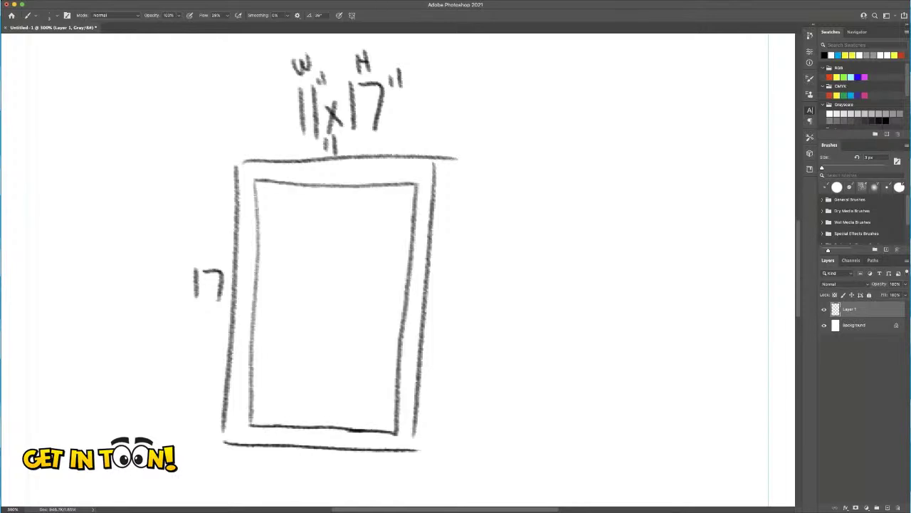
{"action": "left_click_drag", "start_coordinate": [333, 170], "coordinate": [334, 182]}
{"action": "mouse_move", "coordinate": [345, 167]}
{"action": "left_mouse_down"}
{"action": "mouse_move", "coordinate": [346, 176]}
{"action": "mouse_move", "coordinate": [342, 168]}
{"action": "left_mouse_up"}
{"action": "left_click_drag", "start_coordinate": [240, 288], "coordinate": [246, 295]}
{"action": "left_click_drag", "start_coordinate": [243, 278], "coordinate": [251, 275]}
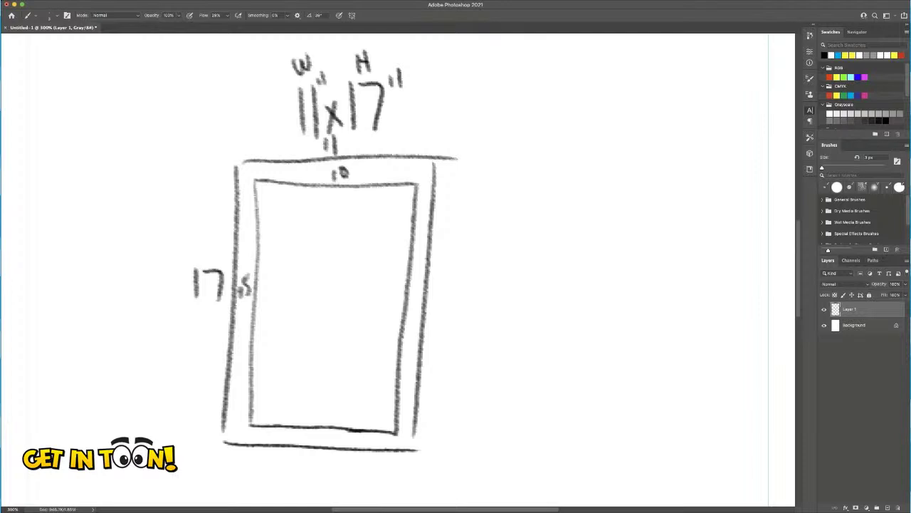
Handwrite "GUTTER" followed by a dash to the right of the page sketch
{"action": "mouse_move", "coordinate": [494, 168]}
{"action": "left_mouse_down"}
{"action": "mouse_move", "coordinate": [482, 187]}
{"action": "mouse_move", "coordinate": [501, 181]}
{"action": "left_mouse_up"}
{"action": "left_click_drag", "start_coordinate": [503, 175], "coordinate": [514, 182]}
{"action": "mouse_move", "coordinate": [520, 169]}
{"action": "left_mouse_down"}
{"action": "mouse_move", "coordinate": [520, 185]}
{"action": "mouse_move", "coordinate": [528, 185]}
{"action": "left_mouse_up"}
{"action": "mouse_move", "coordinate": [508, 167]}
{"action": "left_mouse_down"}
{"action": "mouse_move", "coordinate": [536, 164]}
{"action": "mouse_move", "coordinate": [535, 186]}
{"action": "left_mouse_up"}
{"action": "left_click_drag", "start_coordinate": [528, 174], "coordinate": [548, 163]}
{"action": "mouse_move", "coordinate": [544, 182]}
{"action": "left_mouse_down"}
{"action": "mouse_move", "coordinate": [551, 168]}
{"action": "mouse_move", "coordinate": [577, 165]}
{"action": "left_mouse_up"}
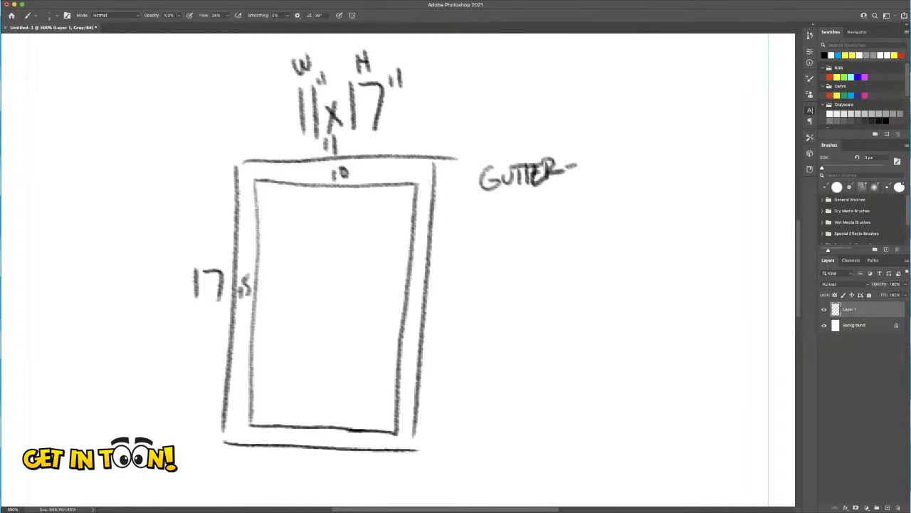
Sketch two small panels above a larger panel, with lead lines from the gutter label to the gaps between them
{"action": "mouse_move", "coordinate": [581, 84]}
{"action": "left_mouse_down"}
{"action": "mouse_move", "coordinate": [581, 129]}
{"action": "mouse_move", "coordinate": [638, 74]}
{"action": "left_mouse_up"}
{"action": "mouse_move", "coordinate": [636, 75]}
{"action": "left_mouse_down"}
{"action": "mouse_move", "coordinate": [637, 133]}
{"action": "mouse_move", "coordinate": [583, 139]}
{"action": "mouse_move", "coordinate": [655, 69]}
{"action": "mouse_move", "coordinate": [695, 131]}
{"action": "left_mouse_up"}
{"action": "left_click_drag", "start_coordinate": [695, 131], "coordinate": [652, 135]}
{"action": "mouse_move", "coordinate": [582, 149]}
{"action": "left_mouse_down"}
{"action": "mouse_move", "coordinate": [680, 171]}
{"action": "mouse_move", "coordinate": [675, 237]}
{"action": "mouse_move", "coordinate": [616, 250]}
{"action": "mouse_move", "coordinate": [676, 247]}
{"action": "mouse_move", "coordinate": [572, 165]}
{"action": "mouse_move", "coordinate": [644, 55]}
{"action": "mouse_move", "coordinate": [641, 77]}
{"action": "left_mouse_up"}
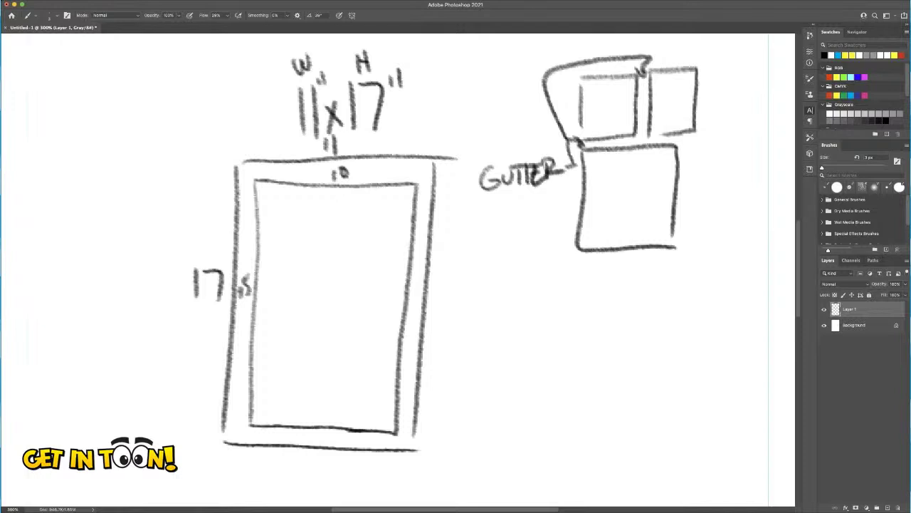
Write the gutter size as .25" and 1/4 below the gutter label
{"action": "left_click", "coordinate": [518, 220]}
{"action": "mouse_move", "coordinate": [518, 204]}
{"action": "left_mouse_down"}
{"action": "mouse_move", "coordinate": [521, 217]}
{"action": "mouse_move", "coordinate": [538, 212]}
{"action": "mouse_move", "coordinate": [533, 219]}
{"action": "left_mouse_up"}
{"action": "left_click_drag", "start_coordinate": [531, 199], "coordinate": [541, 199]}
{"action": "left_click_drag", "start_coordinate": [550, 186], "coordinate": [546, 196]}
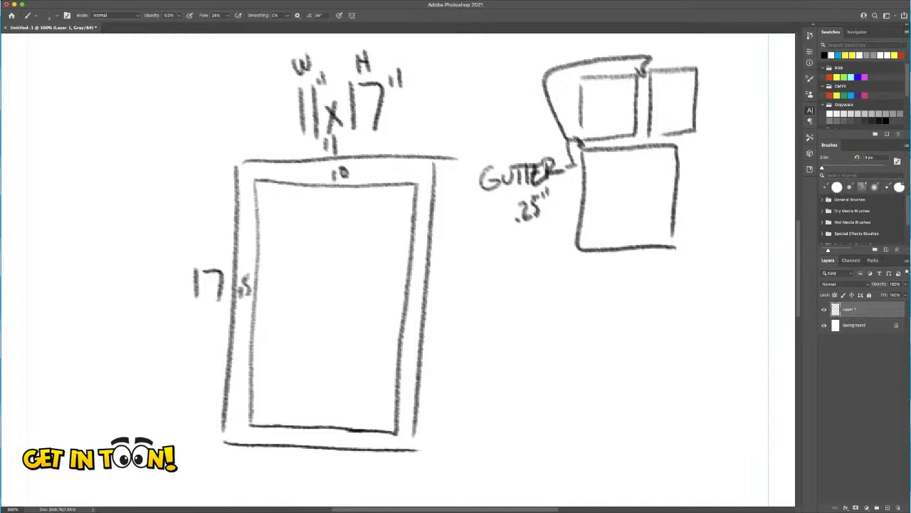
{"action": "left_click_drag", "start_coordinate": [536, 226], "coordinate": [537, 262]}
{"action": "left_click_drag", "start_coordinate": [545, 244], "coordinate": [554, 281]}
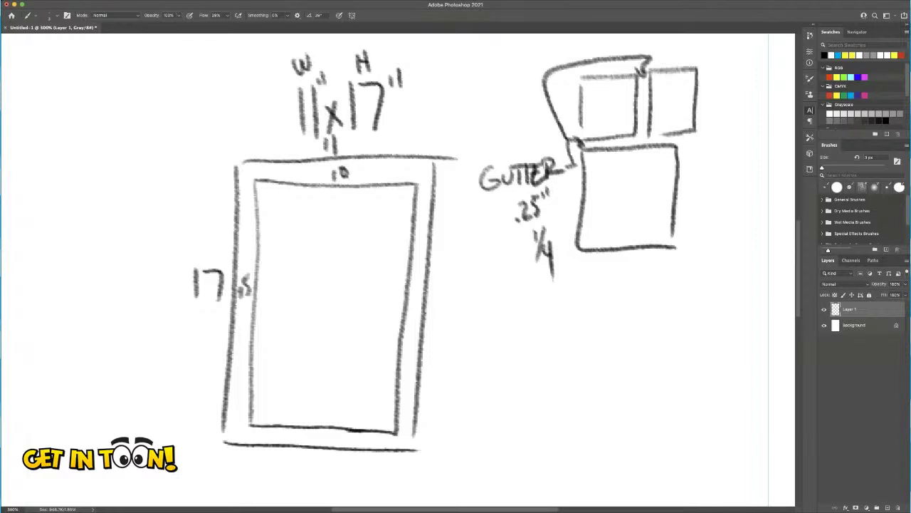
Handwrite "RES" followed by a dash below the gutter notes
{"action": "mouse_move", "coordinate": [496, 308]}
{"action": "left_mouse_down"}
{"action": "mouse_move", "coordinate": [497, 337]}
{"action": "mouse_move", "coordinate": [498, 325]}
{"action": "mouse_move", "coordinate": [507, 340]}
{"action": "left_mouse_up"}
{"action": "mouse_move", "coordinate": [512, 317]}
{"action": "left_mouse_down"}
{"action": "mouse_move", "coordinate": [512, 339]}
{"action": "mouse_move", "coordinate": [528, 337]}
{"action": "left_mouse_up"}
{"action": "left_click_drag", "start_coordinate": [512, 313], "coordinate": [527, 311]}
{"action": "mouse_move", "coordinate": [513, 325]}
{"action": "left_mouse_down"}
{"action": "mouse_move", "coordinate": [539, 311]}
{"action": "mouse_move", "coordinate": [533, 336]}
{"action": "left_mouse_up"}
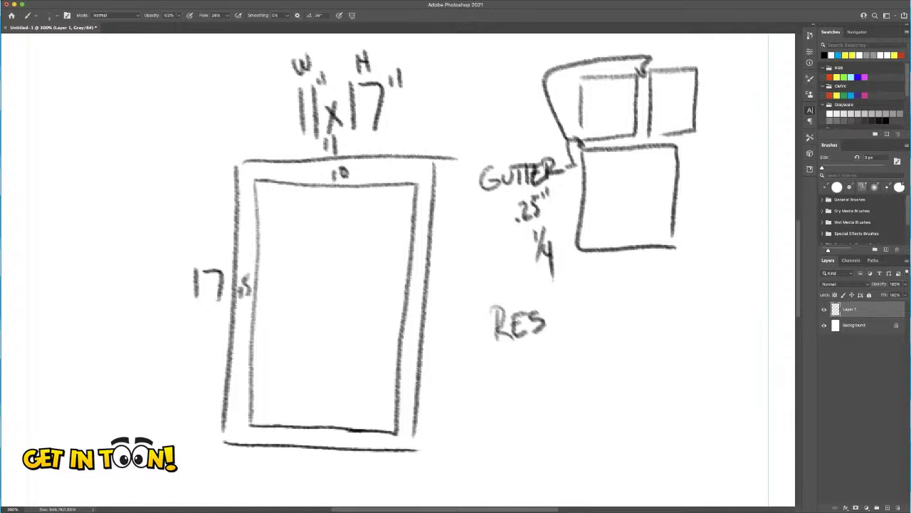
{"action": "left_click_drag", "start_coordinate": [554, 319], "coordinate": [573, 318]}
Write "HI RES" with "LOW RES" beneath it to the right of the RES label
{"action": "mouse_move", "coordinate": [590, 281]}
{"action": "left_mouse_down"}
{"action": "mouse_move", "coordinate": [591, 313]}
{"action": "mouse_move", "coordinate": [600, 310]}
{"action": "left_mouse_up"}
{"action": "left_click_drag", "start_coordinate": [586, 301], "coordinate": [625, 310]}
{"action": "mouse_move", "coordinate": [625, 283]}
{"action": "left_mouse_down"}
{"action": "mouse_move", "coordinate": [639, 308]}
{"action": "mouse_move", "coordinate": [659, 302]}
{"action": "mouse_move", "coordinate": [655, 310]}
{"action": "left_mouse_up"}
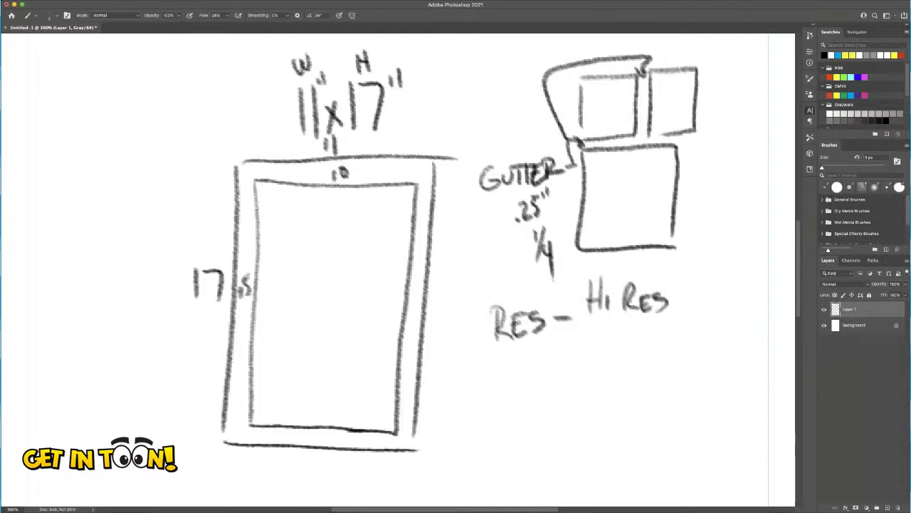
{"action": "left_click_drag", "start_coordinate": [588, 328], "coordinate": [600, 348]}
{"action": "mouse_move", "coordinate": [610, 335]}
{"action": "left_mouse_down"}
{"action": "mouse_move", "coordinate": [602, 343]}
{"action": "mouse_move", "coordinate": [611, 334]}
{"action": "left_mouse_up"}
{"action": "mouse_move", "coordinate": [612, 333]}
{"action": "left_mouse_down"}
{"action": "mouse_move", "coordinate": [630, 333]}
{"action": "mouse_move", "coordinate": [641, 347]}
{"action": "mouse_move", "coordinate": [697, 337]}
{"action": "mouse_move", "coordinate": [685, 345]}
{"action": "left_mouse_up"}
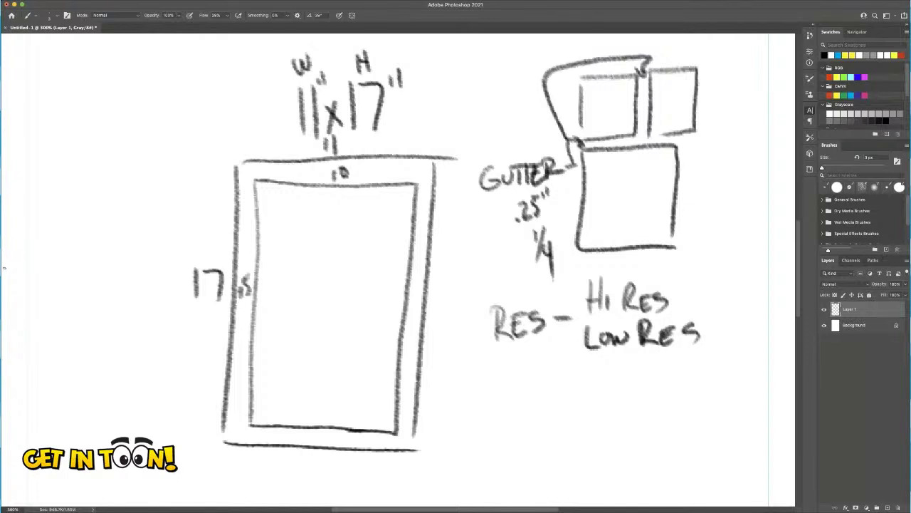
Handwrite "DPI = DOTS PER INCH" below the resolution notes
{"action": "left_click_drag", "start_coordinate": [556, 376], "coordinate": [555, 410]}
{"action": "left_click_drag", "start_coordinate": [555, 374], "coordinate": [562, 409]}
{"action": "left_click_drag", "start_coordinate": [583, 374], "coordinate": [584, 406]}
{"action": "mouse_move", "coordinate": [582, 371]}
{"action": "left_mouse_down"}
{"action": "mouse_move", "coordinate": [583, 393]}
{"action": "mouse_move", "coordinate": [610, 409]}
{"action": "mouse_move", "coordinate": [634, 386]}
{"action": "left_mouse_up"}
{"action": "left_click_drag", "start_coordinate": [621, 397], "coordinate": [655, 408]}
{"action": "mouse_move", "coordinate": [649, 372]}
{"action": "left_mouse_down"}
{"action": "mouse_move", "coordinate": [675, 382]}
{"action": "mouse_move", "coordinate": [657, 408]}
{"action": "left_mouse_up"}
{"action": "mouse_move", "coordinate": [685, 382]}
{"action": "left_mouse_down"}
{"action": "mouse_move", "coordinate": [701, 403]}
{"action": "mouse_move", "coordinate": [714, 369]}
{"action": "left_mouse_up"}
{"action": "left_click_drag", "start_coordinate": [726, 369], "coordinate": [712, 396]}
{"action": "left_click_drag", "start_coordinate": [652, 413], "coordinate": [655, 434]}
{"action": "mouse_move", "coordinate": [651, 412]}
{"action": "left_mouse_down"}
{"action": "mouse_move", "coordinate": [655, 425]}
{"action": "mouse_move", "coordinate": [685, 426]}
{"action": "mouse_move", "coordinate": [687, 407]}
{"action": "left_mouse_up"}
{"action": "left_click_drag", "start_coordinate": [671, 417], "coordinate": [689, 425]}
{"action": "mouse_move", "coordinate": [689, 405]}
{"action": "left_mouse_down"}
{"action": "mouse_move", "coordinate": [707, 426]}
{"action": "mouse_move", "coordinate": [666, 460]}
{"action": "mouse_move", "coordinate": [688, 440]}
{"action": "mouse_move", "coordinate": [711, 460]}
{"action": "left_mouse_up"}
{"action": "mouse_move", "coordinate": [725, 435]}
{"action": "left_mouse_down"}
{"action": "mouse_move", "coordinate": [724, 460]}
{"action": "mouse_move", "coordinate": [726, 447]}
{"action": "left_mouse_up"}
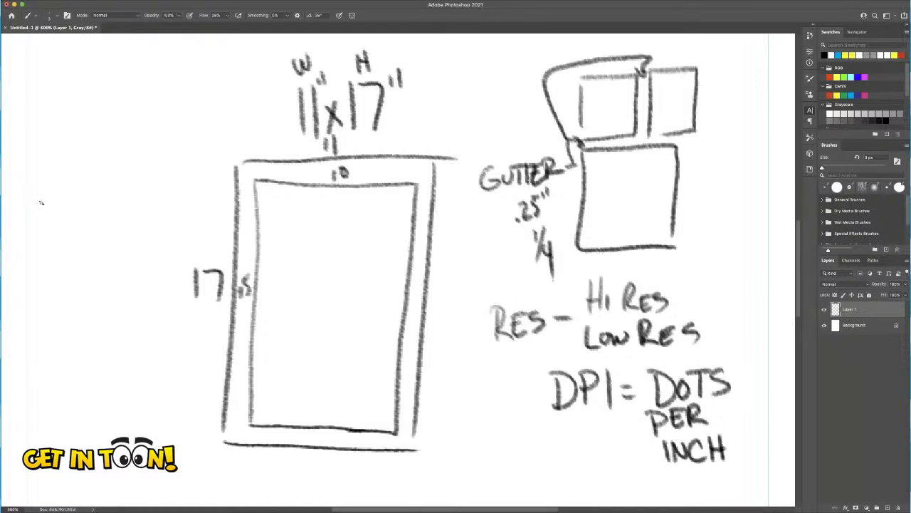
Handwrite "PPI" with "PIXELS PER INCH" stacked beneath it, to the right of the resolution notes
{"action": "mouse_move", "coordinate": [714, 253]}
{"action": "left_mouse_down"}
{"action": "mouse_move", "coordinate": [730, 274]}
{"action": "mouse_move", "coordinate": [747, 268]}
{"action": "mouse_move", "coordinate": [758, 279]}
{"action": "mouse_move", "coordinate": [721, 308]}
{"action": "mouse_move", "coordinate": [732, 312]}
{"action": "left_mouse_up"}
{"action": "mouse_move", "coordinate": [737, 293]}
{"action": "left_mouse_down"}
{"action": "mouse_move", "coordinate": [746, 309]}
{"action": "mouse_move", "coordinate": [736, 310]}
{"action": "mouse_move", "coordinate": [771, 310]}
{"action": "left_mouse_up"}
{"action": "mouse_move", "coordinate": [777, 287]}
{"action": "left_mouse_down"}
{"action": "mouse_move", "coordinate": [769, 309]}
{"action": "mouse_move", "coordinate": [733, 338]}
{"action": "mouse_move", "coordinate": [734, 329]}
{"action": "mouse_move", "coordinate": [754, 330]}
{"action": "left_mouse_up"}
{"action": "mouse_move", "coordinate": [755, 314]}
{"action": "left_mouse_down"}
{"action": "mouse_move", "coordinate": [756, 334]}
{"action": "mouse_move", "coordinate": [779, 329]}
{"action": "mouse_move", "coordinate": [731, 359]}
{"action": "left_mouse_up"}
{"action": "mouse_move", "coordinate": [737, 346]}
{"action": "left_mouse_down"}
{"action": "mouse_move", "coordinate": [737, 361]}
{"action": "mouse_move", "coordinate": [749, 343]}
{"action": "left_mouse_up"}
{"action": "mouse_move", "coordinate": [760, 345]}
{"action": "left_mouse_down"}
{"action": "mouse_move", "coordinate": [755, 358]}
{"action": "mouse_move", "coordinate": [779, 349]}
{"action": "left_mouse_up"}
{"action": "left_click_drag", "start_coordinate": [777, 337], "coordinate": [777, 357]}
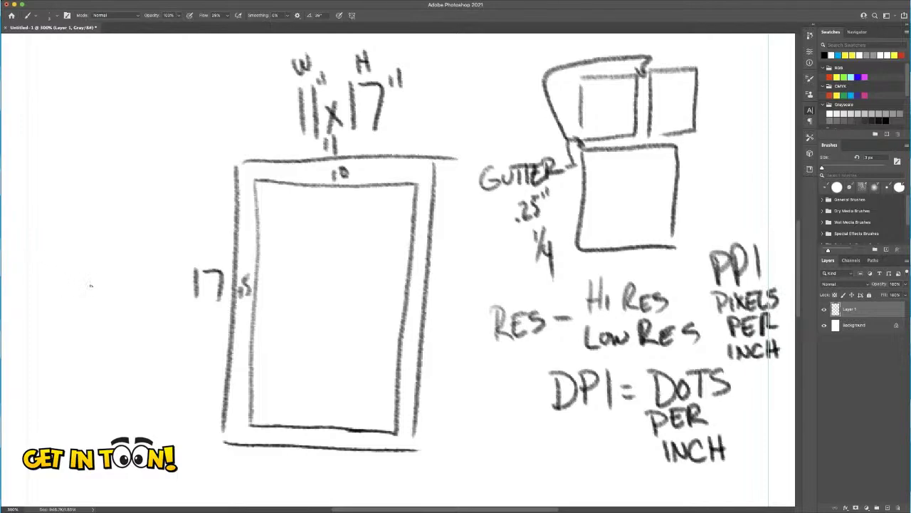
Write "WEB/VIDEO" above the PPI note
{"action": "mouse_move", "coordinate": [702, 212]}
{"action": "left_mouse_down"}
{"action": "mouse_move", "coordinate": [706, 231]}
{"action": "mouse_move", "coordinate": [723, 211]}
{"action": "mouse_move", "coordinate": [723, 226]}
{"action": "mouse_move", "coordinate": [746, 206]}
{"action": "mouse_move", "coordinate": [740, 226]}
{"action": "left_mouse_up"}
{"action": "left_click", "coordinate": [758, 215]}
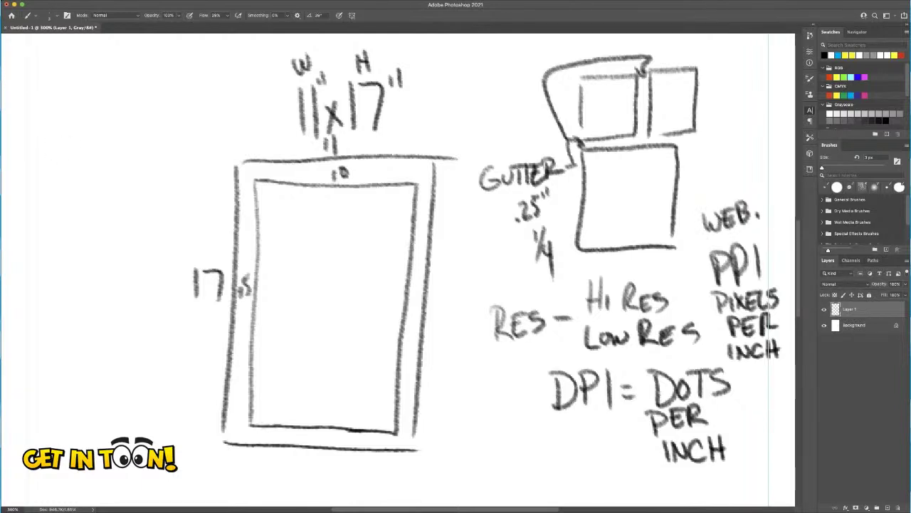
{"action": "mouse_move", "coordinate": [763, 194]}
{"action": "left_mouse_down"}
{"action": "mouse_move", "coordinate": [752, 232]}
{"action": "mouse_move", "coordinate": [768, 202]}
{"action": "mouse_move", "coordinate": [772, 222]}
{"action": "left_mouse_up"}
{"action": "mouse_move", "coordinate": [773, 204]}
{"action": "left_mouse_down"}
{"action": "mouse_move", "coordinate": [779, 238]}
{"action": "mouse_move", "coordinate": [787, 236]}
{"action": "left_mouse_up"}
Draw an arrow pointing up to DPI and write "PRINT" at its base
{"action": "mouse_move", "coordinate": [582, 413]}
{"action": "left_mouse_down"}
{"action": "mouse_move", "coordinate": [562, 444]}
{"action": "mouse_move", "coordinate": [588, 424]}
{"action": "left_mouse_up"}
{"action": "left_click_drag", "start_coordinate": [535, 455], "coordinate": [538, 483]}
{"action": "left_click_drag", "start_coordinate": [536, 456], "coordinate": [557, 479]}
{"action": "mouse_move", "coordinate": [556, 455]}
{"action": "left_mouse_down"}
{"action": "mouse_move", "coordinate": [571, 481]}
{"action": "mouse_move", "coordinate": [574, 471]}
{"action": "left_mouse_up"}
{"action": "mouse_move", "coordinate": [580, 466]}
{"action": "left_mouse_down"}
{"action": "mouse_move", "coordinate": [584, 448]}
{"action": "mouse_move", "coordinate": [598, 445]}
{"action": "left_mouse_up"}
{"action": "mouse_move", "coordinate": [604, 435]}
{"action": "left_mouse_down"}
{"action": "mouse_move", "coordinate": [607, 460]}
{"action": "mouse_move", "coordinate": [611, 433]}
{"action": "left_mouse_up"}
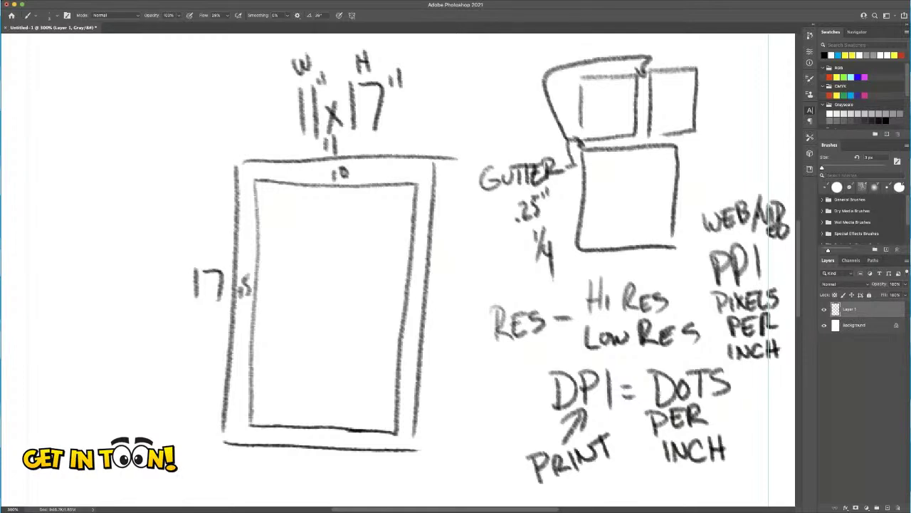
Draw a line from LOW RES down toward the page sketch and write 72 and 150 at its end
{"action": "mouse_move", "coordinate": [576, 337]}
{"action": "left_mouse_down"}
{"action": "mouse_move", "coordinate": [441, 407]}
{"action": "mouse_move", "coordinate": [474, 397]}
{"action": "mouse_move", "coordinate": [430, 442]}
{"action": "left_mouse_up"}
{"action": "left_click_drag", "start_coordinate": [443, 416], "coordinate": [439, 440]}
{"action": "left_click_drag", "start_coordinate": [442, 416], "coordinate": [466, 415]}
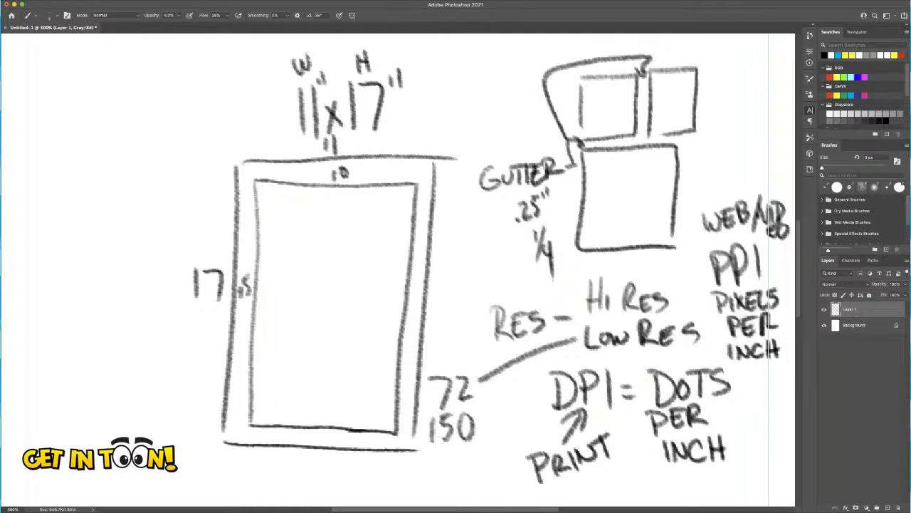
Draw a line leftward from HI RES and write "300+" above its end
{"action": "left_click_drag", "start_coordinate": [581, 296], "coordinate": [469, 284]}
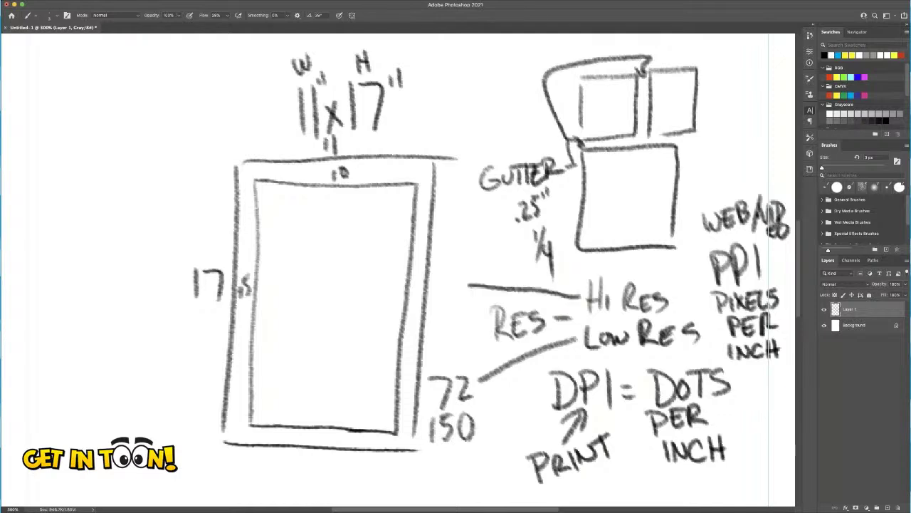
{"action": "mouse_move", "coordinate": [436, 246]}
{"action": "left_mouse_down"}
{"action": "mouse_move", "coordinate": [446, 251]}
{"action": "mouse_move", "coordinate": [443, 269]}
{"action": "left_mouse_up"}
{"action": "left_click_drag", "start_coordinate": [461, 238], "coordinate": [484, 232]}
{"action": "left_click_drag", "start_coordinate": [476, 232], "coordinate": [494, 225]}
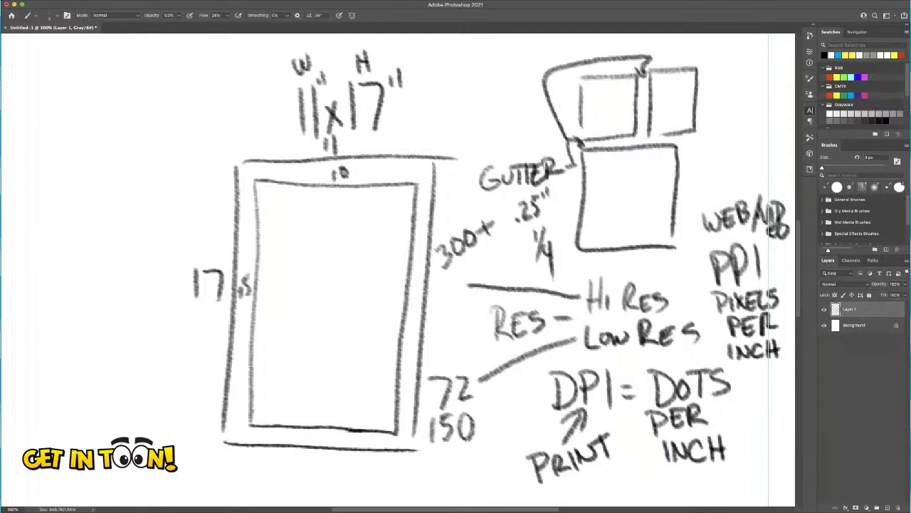
Sketch a square containing 72 beside the low-resolution values, with a smaller box above it
{"action": "mouse_move", "coordinate": [493, 396]}
{"action": "left_mouse_down"}
{"action": "mouse_move", "coordinate": [494, 432]}
{"action": "mouse_move", "coordinate": [534, 396]}
{"action": "left_mouse_up"}
{"action": "left_click_drag", "start_coordinate": [491, 434], "coordinate": [532, 436]}
{"action": "left_click_drag", "start_coordinate": [533, 397], "coordinate": [531, 436]}
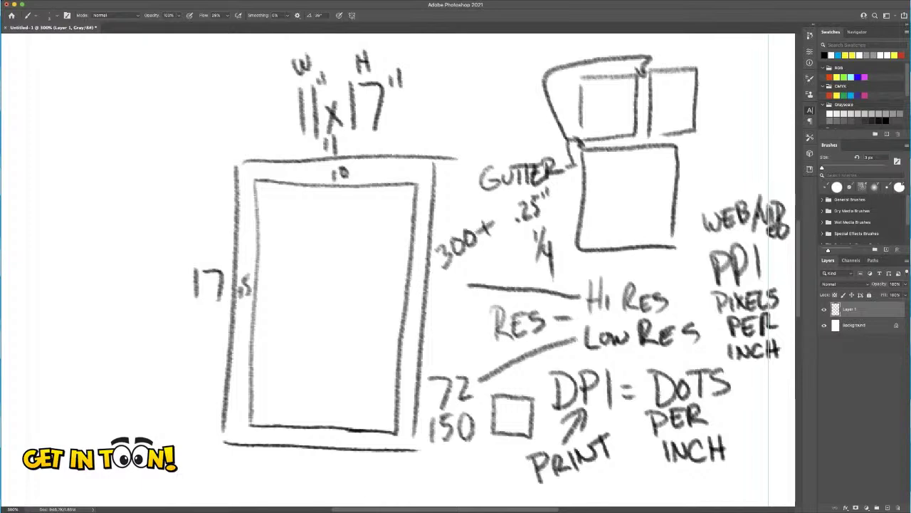
{"action": "mouse_move", "coordinate": [500, 405]}
{"action": "left_mouse_down"}
{"action": "mouse_move", "coordinate": [506, 425]}
{"action": "mouse_move", "coordinate": [524, 424]}
{"action": "left_mouse_up"}
{"action": "mouse_move", "coordinate": [514, 369]}
{"action": "left_mouse_down"}
{"action": "mouse_move", "coordinate": [513, 389]}
{"action": "mouse_move", "coordinate": [532, 376]}
{"action": "left_mouse_up"}
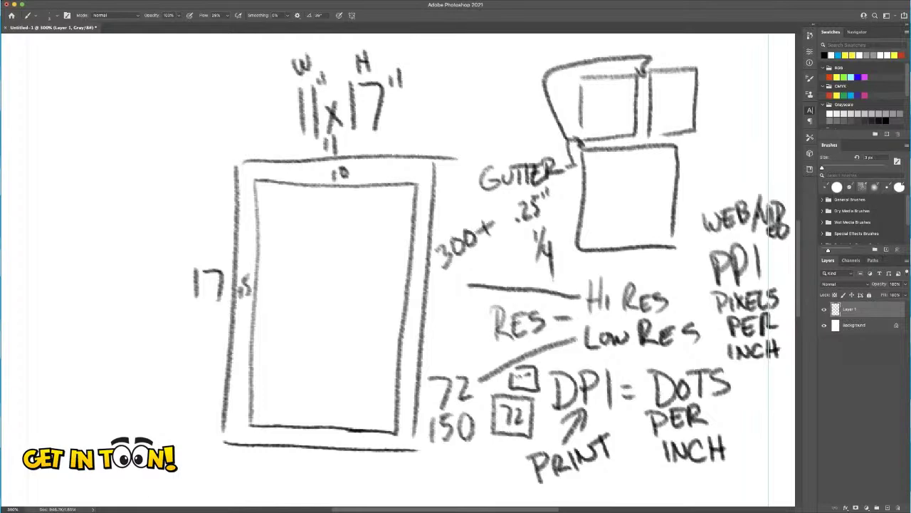
Underline 150, draw a curved stroke from it up to 72, and add a small arrow beneath the 300+ note
{"action": "mouse_move", "coordinate": [432, 446]}
{"action": "left_mouse_down"}
{"action": "mouse_move", "coordinate": [479, 448]}
{"action": "mouse_move", "coordinate": [472, 404]}
{"action": "mouse_move", "coordinate": [489, 396]}
{"action": "left_mouse_up"}
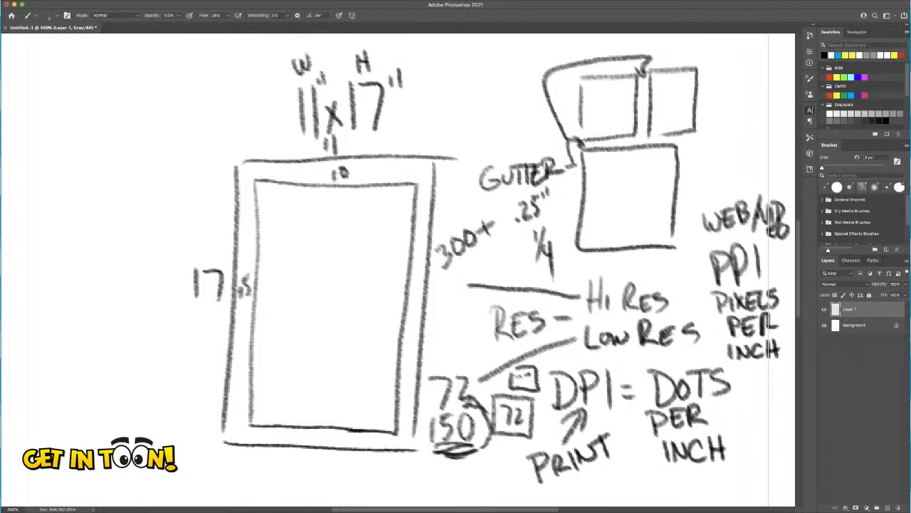
{"action": "left_click_drag", "start_coordinate": [446, 256], "coordinate": [465, 273]}
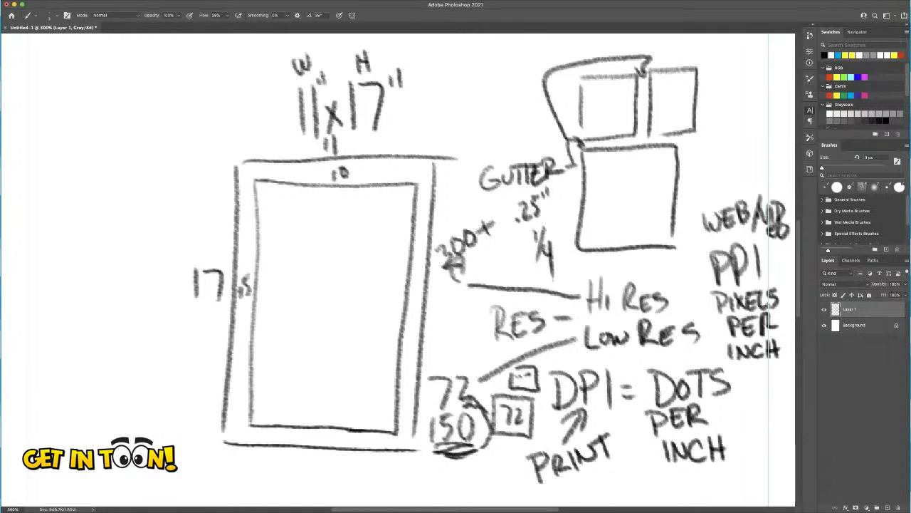
Draw a bullet mark and write "TEMPLATE" in the blank area above and left of the page sketch
{"action": "scroll", "coordinate": [399, 270], "scroll_direction": "left", "scroll_amount": 8}
{"action": "scroll", "coordinate": [498, 270], "scroll_direction": "up", "scroll_amount": 5}
{"action": "scroll", "coordinate": [499, 271], "scroll_direction": "left", "scroll_amount": 3}
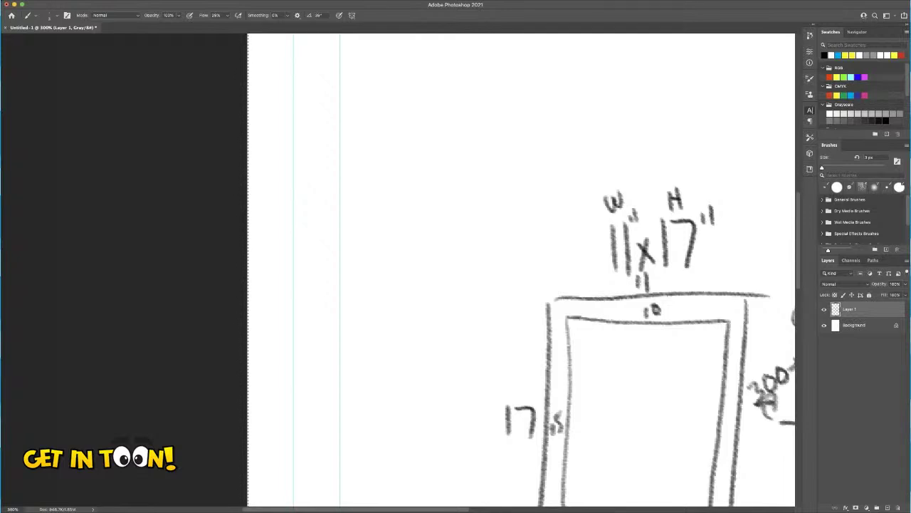
{"action": "mouse_move", "coordinate": [381, 78]}
{"action": "left_mouse_down"}
{"action": "mouse_move", "coordinate": [364, 88]}
{"action": "mouse_move", "coordinate": [380, 101]}
{"action": "mouse_move", "coordinate": [367, 100]}
{"action": "left_mouse_up"}
{"action": "mouse_move", "coordinate": [401, 80]}
{"action": "left_mouse_down"}
{"action": "mouse_move", "coordinate": [401, 95]}
{"action": "mouse_move", "coordinate": [406, 81]}
{"action": "left_mouse_up"}
{"action": "mouse_move", "coordinate": [410, 80]}
{"action": "left_mouse_down"}
{"action": "mouse_move", "coordinate": [422, 103]}
{"action": "mouse_move", "coordinate": [422, 80]}
{"action": "left_mouse_up"}
{"action": "left_click_drag", "start_coordinate": [411, 91], "coordinate": [427, 102]}
{"action": "mouse_move", "coordinate": [425, 80]}
{"action": "left_mouse_down"}
{"action": "mouse_move", "coordinate": [434, 94]}
{"action": "mouse_move", "coordinate": [442, 80]}
{"action": "left_mouse_up"}
{"action": "left_click_drag", "start_coordinate": [442, 80], "coordinate": [449, 103]}
{"action": "mouse_move", "coordinate": [448, 80]}
{"action": "left_mouse_down"}
{"action": "mouse_move", "coordinate": [447, 91]}
{"action": "mouse_move", "coordinate": [459, 87]}
{"action": "mouse_move", "coordinate": [473, 104]}
{"action": "mouse_move", "coordinate": [492, 104]}
{"action": "mouse_move", "coordinate": [493, 90]}
{"action": "mouse_move", "coordinate": [499, 106]}
{"action": "left_mouse_up"}
{"action": "mouse_move", "coordinate": [484, 74]}
{"action": "left_mouse_down"}
{"action": "mouse_move", "coordinate": [501, 105]}
{"action": "mouse_move", "coordinate": [505, 73]}
{"action": "left_mouse_up"}
{"action": "left_click_drag", "start_coordinate": [505, 73], "coordinate": [507, 104]}
{"action": "mouse_move", "coordinate": [507, 104]}
{"action": "left_mouse_down"}
{"action": "mouse_move", "coordinate": [521, 103]}
{"action": "mouse_move", "coordinate": [514, 84]}
{"action": "left_mouse_up"}
{"action": "left_click_drag", "start_coordinate": [510, 86], "coordinate": [520, 82]}
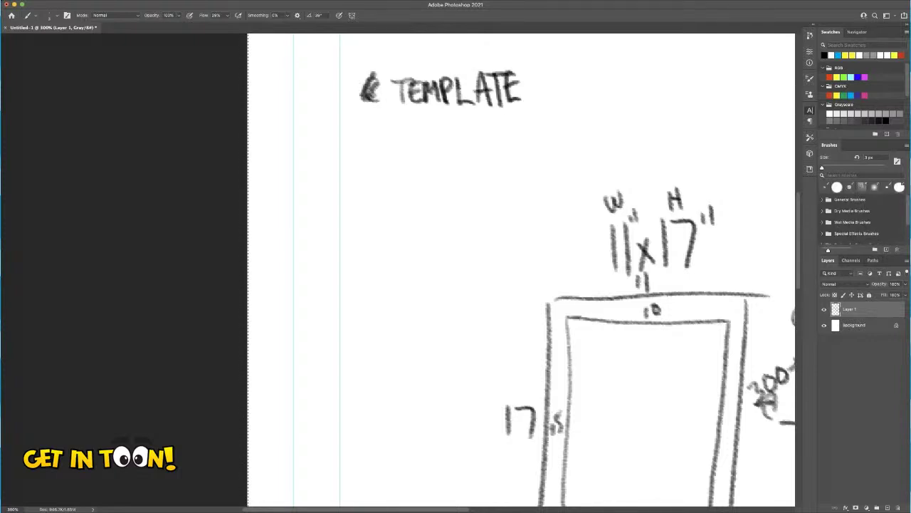
Write 11" x 17" with inch marks on the line below TEMPLATE
{"action": "mouse_move", "coordinate": [393, 126]}
{"action": "left_mouse_down"}
{"action": "mouse_move", "coordinate": [394, 153]}
{"action": "mouse_move", "coordinate": [409, 155]}
{"action": "left_mouse_up"}
{"action": "left_click_drag", "start_coordinate": [392, 143], "coordinate": [410, 141]}
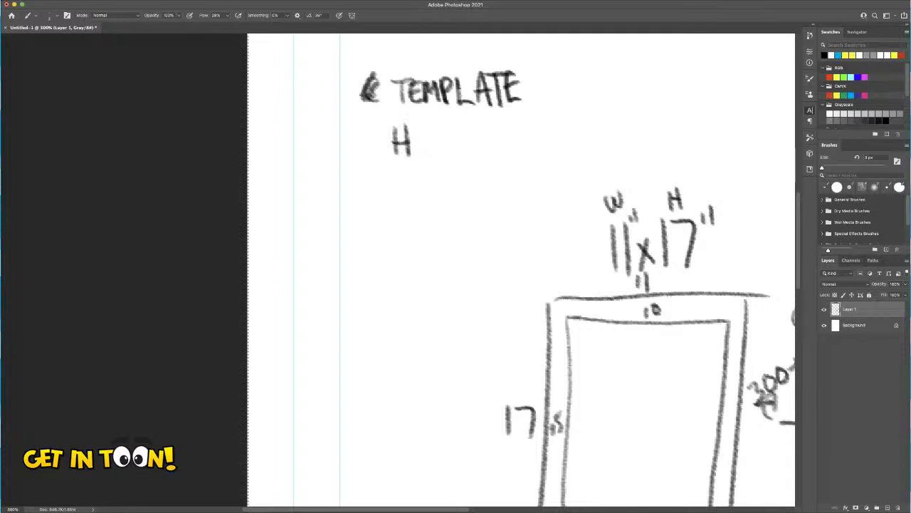
{"action": "key", "text": "super+z"}
{"action": "left_click_drag", "start_coordinate": [414, 132], "coordinate": [432, 150]}
{"action": "mouse_move", "coordinate": [430, 131]}
{"action": "left_mouse_down"}
{"action": "mouse_move", "coordinate": [417, 151]}
{"action": "mouse_move", "coordinate": [460, 152]}
{"action": "left_mouse_up"}
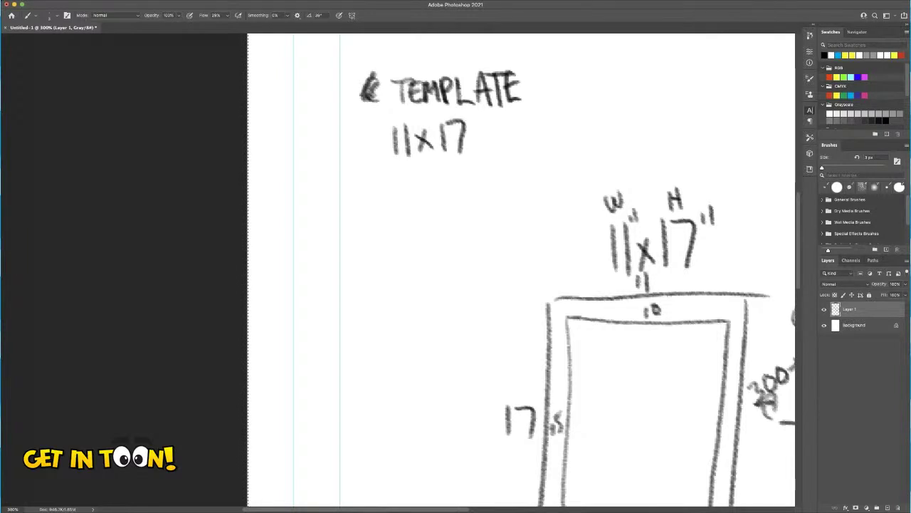
{"action": "left_click_drag", "start_coordinate": [408, 118], "coordinate": [406, 127]}
{"action": "left_click_drag", "start_coordinate": [414, 113], "coordinate": [411, 125]}
{"action": "left_click_drag", "start_coordinate": [468, 111], "coordinate": [471, 121]}
Draw a small upright rectangle after 11" x 17" and write "PORTRAIT" beside it, redoing any misspelled letters
{"action": "mouse_move", "coordinate": [484, 126]}
{"action": "left_mouse_down"}
{"action": "mouse_move", "coordinate": [484, 150]}
{"action": "mouse_move", "coordinate": [504, 124]}
{"action": "left_mouse_up"}
{"action": "mouse_move", "coordinate": [504, 124]}
{"action": "left_mouse_down"}
{"action": "mouse_move", "coordinate": [509, 149]}
{"action": "mouse_move", "coordinate": [515, 138]}
{"action": "mouse_move", "coordinate": [534, 146]}
{"action": "mouse_move", "coordinate": [540, 129]}
{"action": "mouse_move", "coordinate": [557, 143]}
{"action": "mouse_move", "coordinate": [574, 140]}
{"action": "mouse_move", "coordinate": [584, 125]}
{"action": "left_mouse_up"}
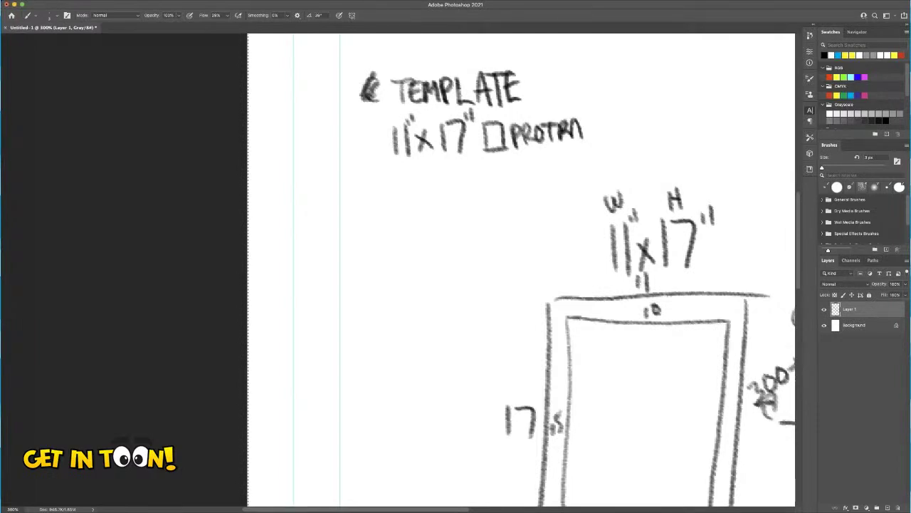
{"action": "key", "text": "super+z"}
{"action": "key", "text": "super+z"}
{"action": "key", "text": "super+z"}
{"action": "key", "text": "super+z"}
{"action": "key", "text": "super+z"}
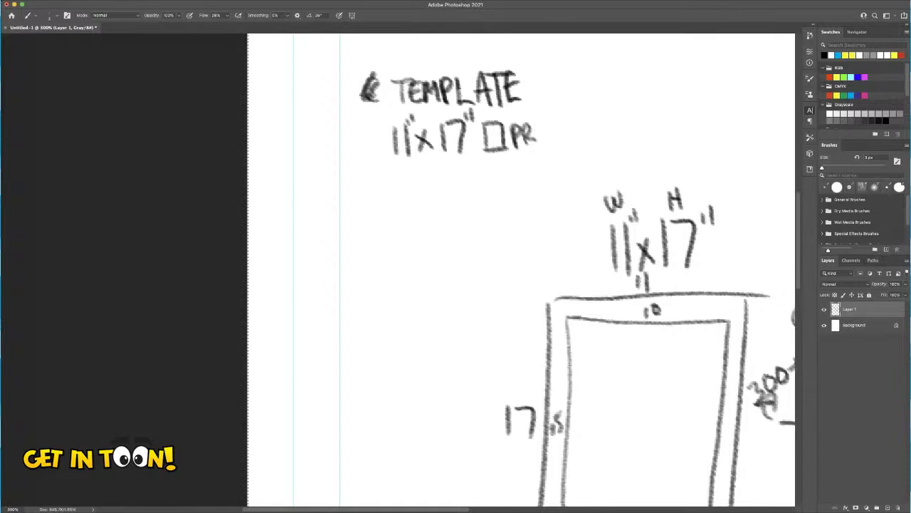
{"action": "mouse_move", "coordinate": [533, 125]}
{"action": "left_mouse_down"}
{"action": "mouse_move", "coordinate": [559, 145]}
{"action": "mouse_move", "coordinate": [574, 135]}
{"action": "mouse_move", "coordinate": [588, 141]}
{"action": "mouse_move", "coordinate": [588, 130]}
{"action": "left_mouse_up"}
{"action": "mouse_move", "coordinate": [593, 118]}
{"action": "left_mouse_down"}
{"action": "mouse_move", "coordinate": [594, 141]}
{"action": "mouse_move", "coordinate": [602, 137]}
{"action": "left_mouse_up"}
{"action": "left_click_drag", "start_coordinate": [590, 119], "coordinate": [620, 111]}
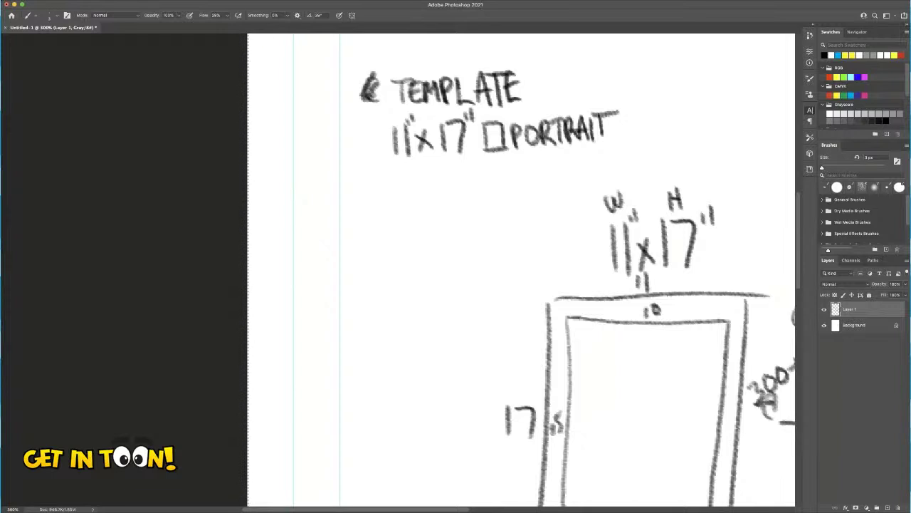
Write "RES = 300 OR HIGHER" below the 11" x 17" line and double-underline the 300
{"action": "left_click_drag", "start_coordinate": [351, 182], "coordinate": [351, 206]}
{"action": "left_click_drag", "start_coordinate": [350, 183], "coordinate": [365, 205]}
{"action": "mouse_move", "coordinate": [371, 182]}
{"action": "left_mouse_down"}
{"action": "mouse_move", "coordinate": [381, 205]}
{"action": "mouse_move", "coordinate": [379, 191]}
{"action": "left_mouse_up"}
{"action": "mouse_move", "coordinate": [371, 182]}
{"action": "left_mouse_down"}
{"action": "mouse_move", "coordinate": [379, 180]}
{"action": "mouse_move", "coordinate": [384, 202]}
{"action": "mouse_move", "coordinate": [412, 184]}
{"action": "mouse_move", "coordinate": [418, 192]}
{"action": "mouse_move", "coordinate": [437, 184]}
{"action": "mouse_move", "coordinate": [428, 196]}
{"action": "left_mouse_up"}
{"action": "left_click_drag", "start_coordinate": [450, 173], "coordinate": [524, 185]}
{"action": "mouse_move", "coordinate": [533, 168]}
{"action": "left_mouse_down"}
{"action": "mouse_move", "coordinate": [522, 186]}
{"action": "mouse_move", "coordinate": [544, 181]}
{"action": "left_mouse_up"}
{"action": "left_click_drag", "start_coordinate": [554, 174], "coordinate": [557, 187]}
{"action": "mouse_move", "coordinate": [564, 161]}
{"action": "left_mouse_down"}
{"action": "mouse_move", "coordinate": [565, 185]}
{"action": "mouse_move", "coordinate": [567, 177]}
{"action": "left_mouse_up"}
{"action": "left_click_drag", "start_coordinate": [569, 164], "coordinate": [579, 182]}
{"action": "left_click_drag", "start_coordinate": [569, 174], "coordinate": [586, 176]}
{"action": "left_click_drag", "start_coordinate": [586, 175], "coordinate": [598, 181]}
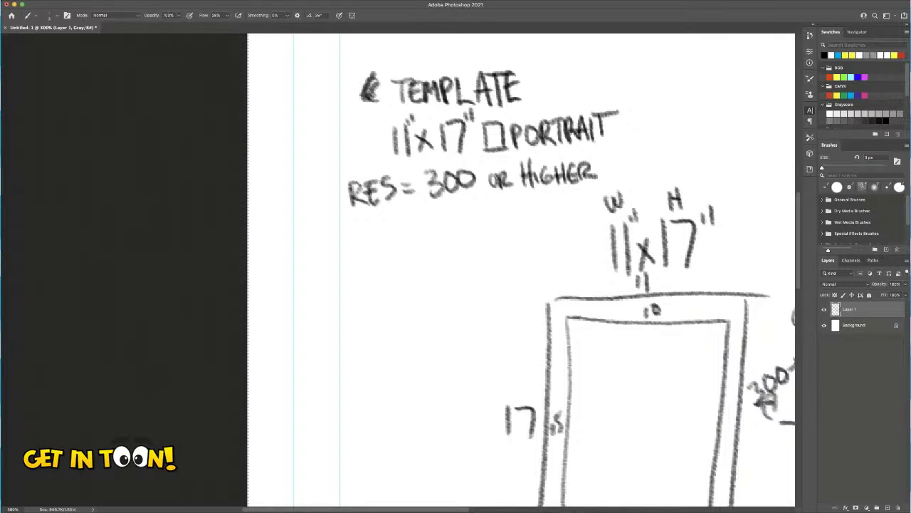
{"action": "left_click_drag", "start_coordinate": [432, 205], "coordinate": [482, 203]}
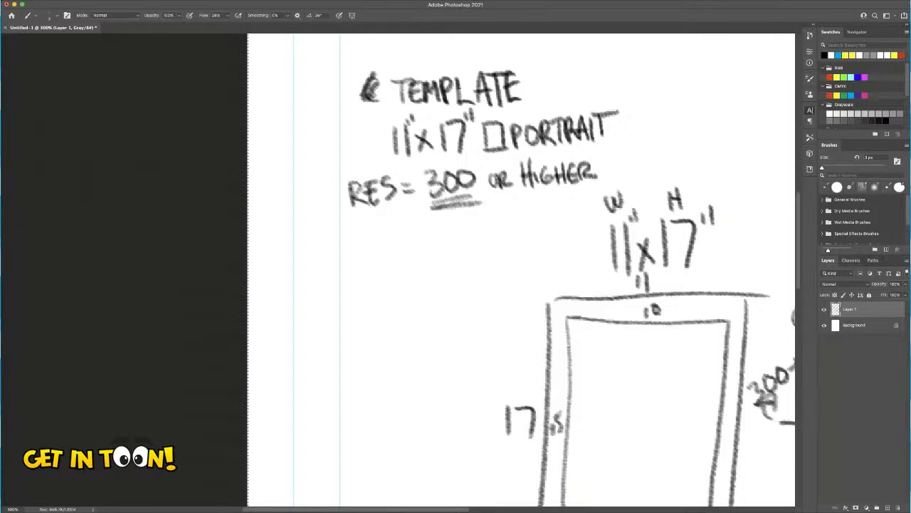
Write "COLOR - RGB = WEB" under the resolution line, with "VIDEO" beneath WEB
{"action": "mouse_move", "coordinate": [365, 237]}
{"action": "left_mouse_down"}
{"action": "mouse_move", "coordinate": [352, 240]}
{"action": "mouse_move", "coordinate": [363, 258]}
{"action": "left_mouse_up"}
{"action": "mouse_move", "coordinate": [378, 233]}
{"action": "left_mouse_down"}
{"action": "mouse_move", "coordinate": [403, 256]}
{"action": "mouse_move", "coordinate": [407, 236]}
{"action": "left_mouse_up"}
{"action": "mouse_move", "coordinate": [414, 258]}
{"action": "left_mouse_down"}
{"action": "mouse_move", "coordinate": [431, 241]}
{"action": "mouse_move", "coordinate": [437, 254]}
{"action": "mouse_move", "coordinate": [487, 243]}
{"action": "left_mouse_up"}
{"action": "mouse_move", "coordinate": [499, 215]}
{"action": "left_mouse_down"}
{"action": "mouse_move", "coordinate": [488, 235]}
{"action": "mouse_move", "coordinate": [502, 232]}
{"action": "left_mouse_up"}
{"action": "mouse_move", "coordinate": [508, 215]}
{"action": "left_mouse_down"}
{"action": "mouse_move", "coordinate": [512, 242]}
{"action": "mouse_move", "coordinate": [545, 222]}
{"action": "left_mouse_up"}
{"action": "mouse_move", "coordinate": [532, 234]}
{"action": "left_mouse_down"}
{"action": "mouse_move", "coordinate": [577, 212]}
{"action": "mouse_move", "coordinate": [594, 232]}
{"action": "mouse_move", "coordinate": [595, 211]}
{"action": "left_mouse_up"}
{"action": "left_click_drag", "start_coordinate": [581, 222], "coordinate": [599, 234]}
{"action": "left_click_drag", "start_coordinate": [598, 205], "coordinate": [602, 236]}
{"action": "mouse_move", "coordinate": [550, 245]}
{"action": "left_mouse_down"}
{"action": "mouse_move", "coordinate": [562, 245]}
{"action": "mouse_move", "coordinate": [565, 263]}
{"action": "left_mouse_up"}
{"action": "left_click_drag", "start_coordinate": [571, 243], "coordinate": [573, 264]}
{"action": "mouse_move", "coordinate": [588, 240]}
{"action": "left_mouse_down"}
{"action": "mouse_move", "coordinate": [588, 259]}
{"action": "mouse_move", "coordinate": [598, 258]}
{"action": "left_mouse_up"}
{"action": "mouse_move", "coordinate": [587, 242]}
{"action": "left_mouse_down"}
{"action": "mouse_move", "coordinate": [598, 250]}
{"action": "mouse_move", "coordinate": [604, 240]}
{"action": "left_mouse_up"}
Draw a bent arrow down from RGB and write "RED", "GREEN" and "BLUE" stacked at its end
{"action": "mouse_move", "coordinate": [497, 247]}
{"action": "left_mouse_down"}
{"action": "mouse_move", "coordinate": [498, 287]}
{"action": "mouse_move", "coordinate": [518, 286]}
{"action": "left_mouse_up"}
{"action": "left_click_drag", "start_coordinate": [508, 277], "coordinate": [527, 290]}
{"action": "left_click_drag", "start_coordinate": [526, 270], "coordinate": [541, 289]}
{"action": "left_click_drag", "start_coordinate": [544, 273], "coordinate": [545, 289]}
{"action": "left_click_drag", "start_coordinate": [545, 289], "coordinate": [554, 272]}
{"action": "left_click_drag", "start_coordinate": [546, 280], "coordinate": [553, 281]}
{"action": "mouse_move", "coordinate": [560, 269]}
{"action": "left_mouse_down"}
{"action": "mouse_move", "coordinate": [561, 289]}
{"action": "mouse_move", "coordinate": [539, 316]}
{"action": "left_mouse_up"}
{"action": "left_click_drag", "start_coordinate": [539, 302], "coordinate": [554, 313]}
{"action": "left_click_drag", "start_coordinate": [553, 302], "coordinate": [561, 306]}
{"action": "mouse_move", "coordinate": [563, 299]}
{"action": "left_mouse_down"}
{"action": "mouse_move", "coordinate": [564, 314]}
{"action": "mouse_move", "coordinate": [573, 299]}
{"action": "left_mouse_up"}
{"action": "left_click_drag", "start_coordinate": [564, 306], "coordinate": [571, 306]}
{"action": "left_click_drag", "start_coordinate": [563, 313], "coordinate": [577, 298]}
{"action": "left_click_drag", "start_coordinate": [577, 297], "coordinate": [585, 309]}
{"action": "left_click_drag", "start_coordinate": [585, 308], "coordinate": [586, 295]}
{"action": "left_click_drag", "start_coordinate": [531, 319], "coordinate": [531, 339]}
{"action": "left_click_drag", "start_coordinate": [531, 319], "coordinate": [545, 339]}
{"action": "mouse_move", "coordinate": [550, 320]}
{"action": "left_mouse_down"}
{"action": "mouse_move", "coordinate": [554, 338]}
{"action": "mouse_move", "coordinate": [562, 337]}
{"action": "left_mouse_up"}
{"action": "left_click_drag", "start_coordinate": [564, 320], "coordinate": [571, 334]}
{"action": "left_click_drag", "start_coordinate": [571, 335], "coordinate": [581, 325]}
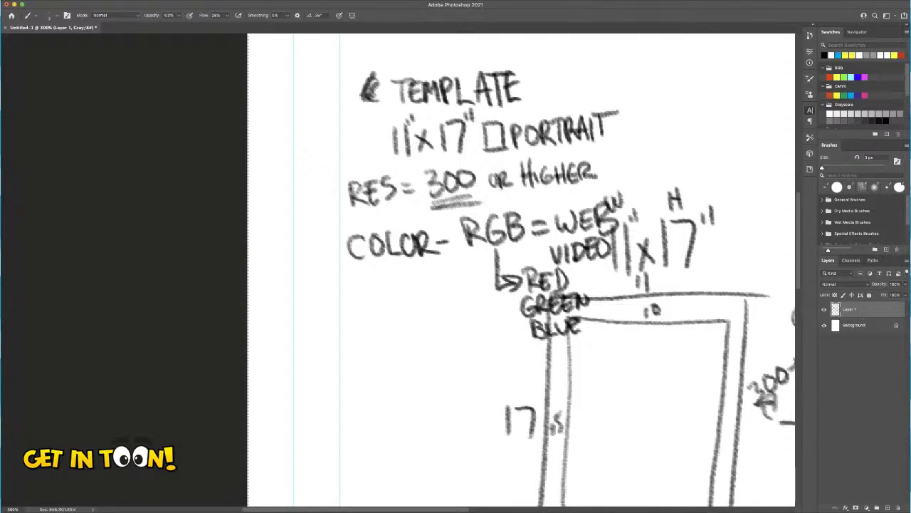
Write "- CMYK" below COLOR, with "PRINT" written diagonally before it and an arrow pointing down to PRINT
{"action": "mouse_move", "coordinate": [370, 284]}
{"action": "left_mouse_down"}
{"action": "mouse_move", "coordinate": [369, 310]}
{"action": "mouse_move", "coordinate": [384, 293]}
{"action": "mouse_move", "coordinate": [396, 304]}
{"action": "mouse_move", "coordinate": [409, 295]}
{"action": "mouse_move", "coordinate": [411, 306]}
{"action": "left_mouse_up"}
{"action": "left_click_drag", "start_coordinate": [413, 280], "coordinate": [426, 304]}
{"action": "left_click_drag", "start_coordinate": [432, 281], "coordinate": [432, 302]}
{"action": "mouse_move", "coordinate": [325, 299]}
{"action": "left_mouse_down"}
{"action": "mouse_move", "coordinate": [343, 299]}
{"action": "mouse_move", "coordinate": [305, 309]}
{"action": "left_mouse_up"}
{"action": "mouse_move", "coordinate": [303, 272]}
{"action": "left_mouse_down"}
{"action": "mouse_move", "coordinate": [316, 295]}
{"action": "mouse_move", "coordinate": [321, 289]}
{"action": "left_mouse_up"}
{"action": "mouse_move", "coordinate": [313, 265]}
{"action": "left_mouse_down"}
{"action": "mouse_move", "coordinate": [323, 280]}
{"action": "mouse_move", "coordinate": [336, 228]}
{"action": "left_mouse_up"}
{"action": "left_click_drag", "start_coordinate": [318, 231], "coordinate": [331, 218]}
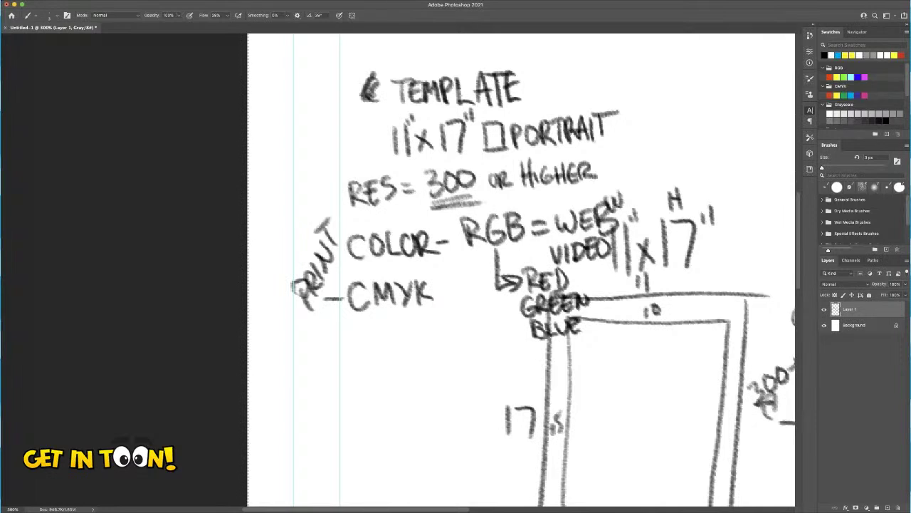
{"action": "left_click_drag", "start_coordinate": [309, 170], "coordinate": [308, 212]}
{"action": "left_click_drag", "start_coordinate": [294, 205], "coordinate": [313, 210]}
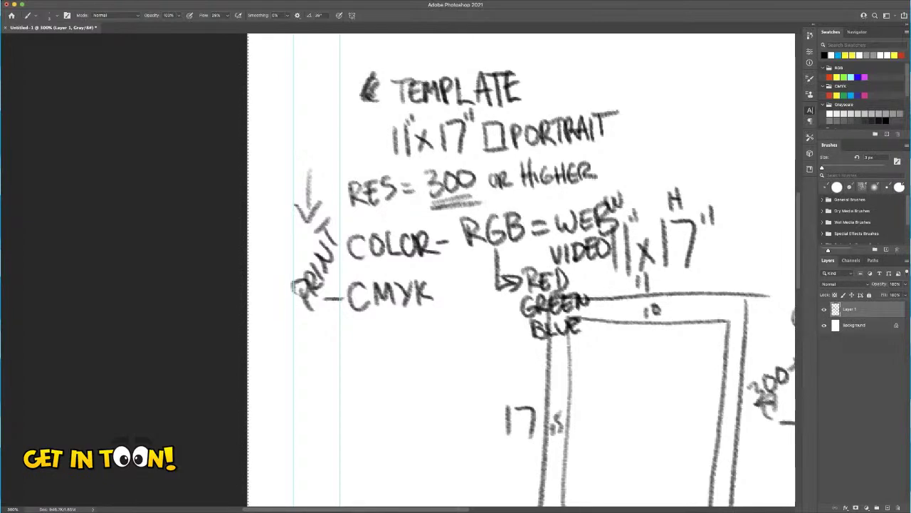
Write "CYAN" and "MAGENTA" stacked beneath CMYK
{"action": "mouse_move", "coordinate": [369, 324]}
{"action": "left_mouse_down"}
{"action": "mouse_move", "coordinate": [367, 342]}
{"action": "mouse_move", "coordinate": [383, 335]}
{"action": "left_mouse_up"}
{"action": "mouse_move", "coordinate": [390, 322]}
{"action": "left_mouse_down"}
{"action": "mouse_move", "coordinate": [381, 341]}
{"action": "mouse_move", "coordinate": [407, 339]}
{"action": "left_mouse_up"}
{"action": "left_click", "coordinate": [393, 338]}
{"action": "left_click_drag", "start_coordinate": [394, 333], "coordinate": [425, 317]}
{"action": "mouse_move", "coordinate": [354, 372]}
{"action": "left_mouse_down"}
{"action": "mouse_move", "coordinate": [355, 352]}
{"action": "mouse_move", "coordinate": [374, 370]}
{"action": "mouse_move", "coordinate": [393, 372]}
{"action": "mouse_move", "coordinate": [388, 358]}
{"action": "mouse_move", "coordinate": [411, 365]}
{"action": "left_mouse_up"}
{"action": "mouse_move", "coordinate": [412, 349]}
{"action": "left_mouse_down"}
{"action": "mouse_move", "coordinate": [424, 370]}
{"action": "mouse_move", "coordinate": [419, 356]}
{"action": "left_mouse_up"}
{"action": "mouse_move", "coordinate": [408, 347]}
{"action": "left_mouse_down"}
{"action": "mouse_move", "coordinate": [423, 370]}
{"action": "mouse_move", "coordinate": [444, 347]}
{"action": "left_mouse_up"}
{"action": "mouse_move", "coordinate": [435, 346]}
{"action": "left_mouse_down"}
{"action": "mouse_move", "coordinate": [457, 345]}
{"action": "mouse_move", "coordinate": [466, 366]}
{"action": "mouse_move", "coordinate": [468, 357]}
{"action": "left_mouse_up"}
Continue the list under MAGENTA with "YELLOW" and "BLACK"
{"action": "left_click_drag", "start_coordinate": [356, 381], "coordinate": [366, 392]}
{"action": "mouse_move", "coordinate": [371, 377]}
{"action": "left_mouse_down"}
{"action": "mouse_move", "coordinate": [364, 404]}
{"action": "mouse_move", "coordinate": [375, 404]}
{"action": "left_mouse_up"}
{"action": "mouse_move", "coordinate": [374, 404]}
{"action": "left_mouse_down"}
{"action": "mouse_move", "coordinate": [386, 404]}
{"action": "mouse_move", "coordinate": [383, 390]}
{"action": "left_mouse_up"}
{"action": "mouse_move", "coordinate": [390, 380]}
{"action": "left_mouse_down"}
{"action": "mouse_move", "coordinate": [392, 398]}
{"action": "mouse_move", "coordinate": [402, 400]}
{"action": "left_mouse_up"}
{"action": "mouse_move", "coordinate": [405, 377]}
{"action": "left_mouse_down"}
{"action": "mouse_move", "coordinate": [414, 401]}
{"action": "mouse_move", "coordinate": [419, 384]}
{"action": "left_mouse_up"}
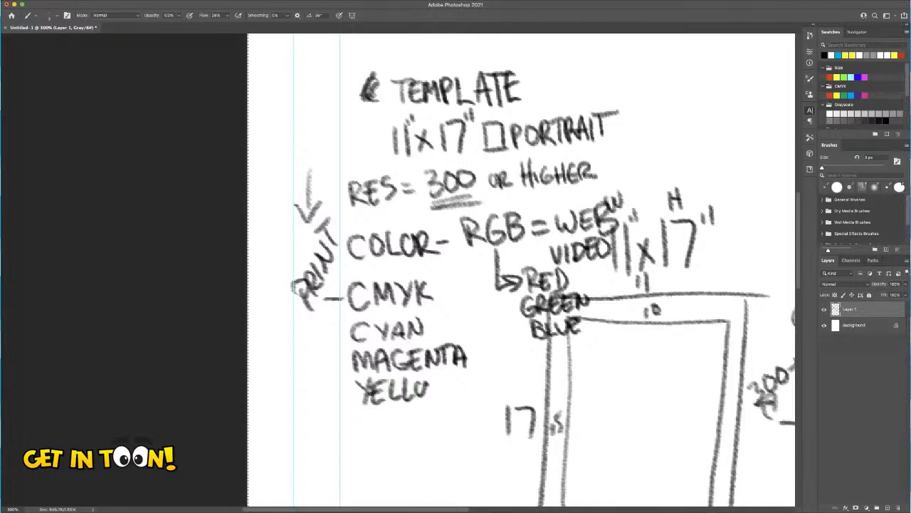
{"action": "left_click_drag", "start_coordinate": [426, 383], "coordinate": [435, 380]}
{"action": "left_click_drag", "start_coordinate": [437, 377], "coordinate": [453, 375]}
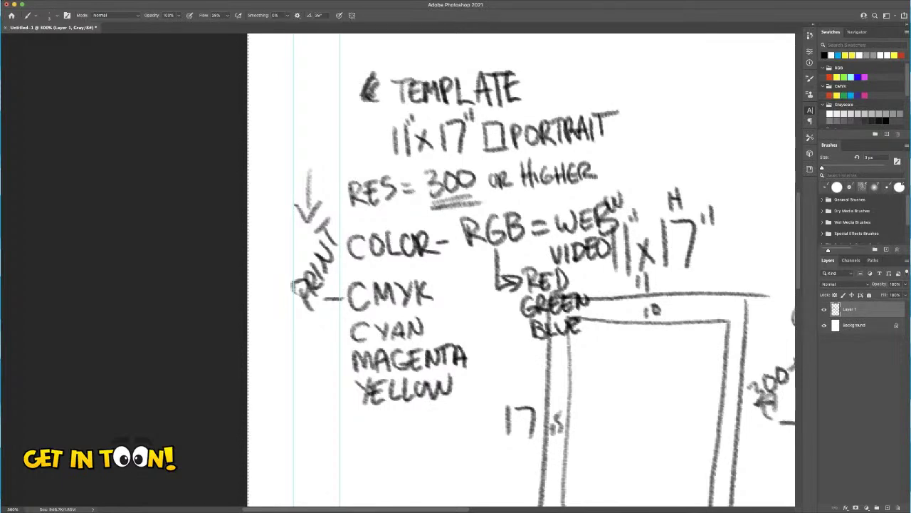
{"action": "left_click_drag", "start_coordinate": [366, 416], "coordinate": [371, 440]}
{"action": "mouse_move", "coordinate": [358, 416]}
{"action": "left_mouse_down"}
{"action": "mouse_move", "coordinate": [369, 410]}
{"action": "mouse_move", "coordinate": [372, 442]}
{"action": "left_mouse_up"}
{"action": "left_click_drag", "start_coordinate": [393, 413], "coordinate": [423, 436]}
{"action": "left_click_drag", "start_coordinate": [410, 427], "coordinate": [440, 440]}
{"action": "left_click_drag", "start_coordinate": [460, 412], "coordinate": [461, 434]}
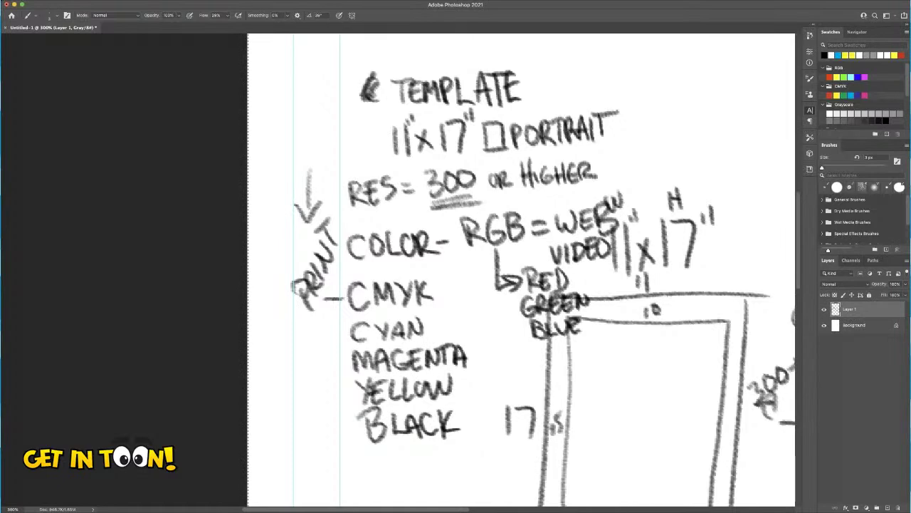
Draw a small bent arrow from BLACK and write "KEY" at its end
{"action": "mouse_move", "coordinate": [452, 441]}
{"action": "left_mouse_down"}
{"action": "mouse_move", "coordinate": [467, 465]}
{"action": "mouse_move", "coordinate": [487, 468]}
{"action": "left_mouse_up"}
{"action": "mouse_move", "coordinate": [495, 450]}
{"action": "left_mouse_down"}
{"action": "mouse_move", "coordinate": [488, 460]}
{"action": "mouse_move", "coordinate": [503, 467]}
{"action": "left_mouse_up"}
{"action": "mouse_move", "coordinate": [504, 451]}
{"action": "left_mouse_down"}
{"action": "mouse_move", "coordinate": [504, 467]}
{"action": "mouse_move", "coordinate": [516, 464]}
{"action": "mouse_move", "coordinate": [522, 446]}
{"action": "left_mouse_up"}
{"action": "mouse_move", "coordinate": [529, 443]}
{"action": "left_mouse_down"}
{"action": "mouse_move", "coordinate": [516, 480]}
{"action": "mouse_move", "coordinate": [525, 459]}
{"action": "left_mouse_up"}
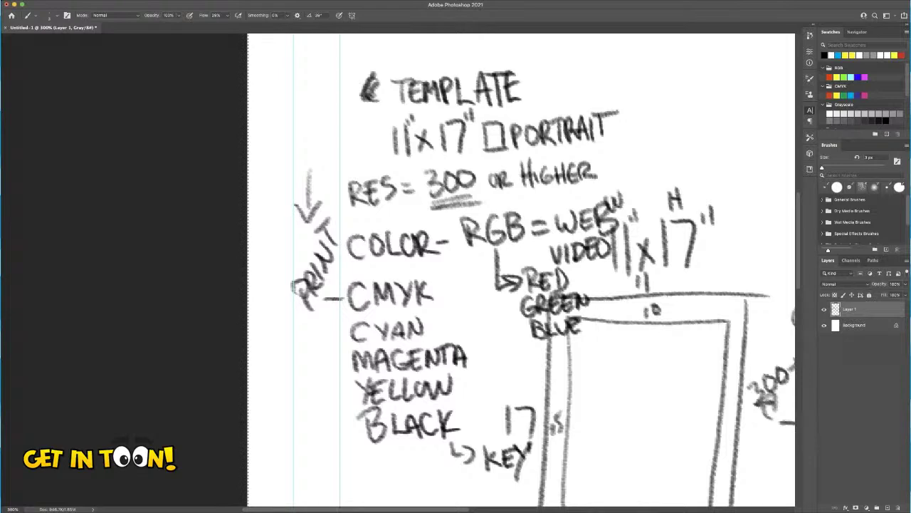
{"action": "mouse_move", "coordinate": [462, 261]}
{"action": "left_mouse_down"}
{"action": "mouse_move", "coordinate": [447, 288]}
{"action": "mouse_move", "coordinate": [438, 283]}
{"action": "left_mouse_up"}
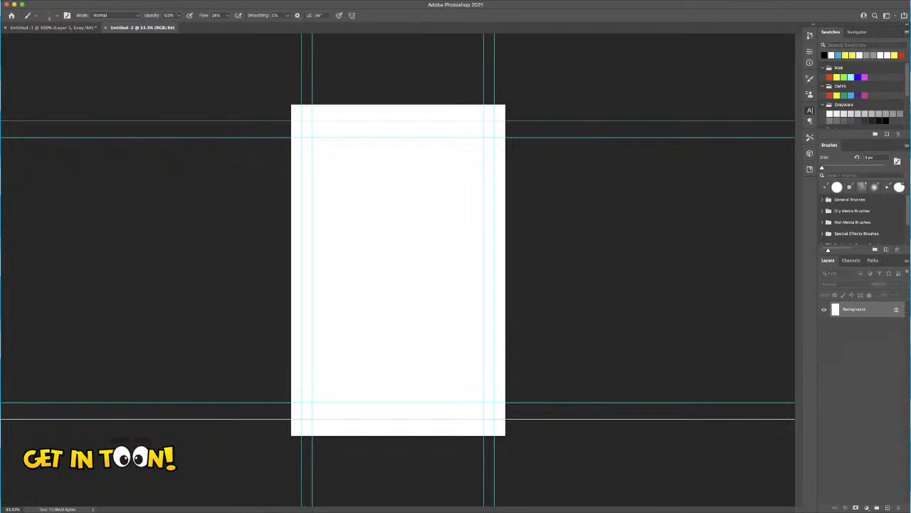
In the new blank document, move the upper horizontal, right-hand vertical and lowest horizontal guides off the page
{"action": "key", "text": "v"}
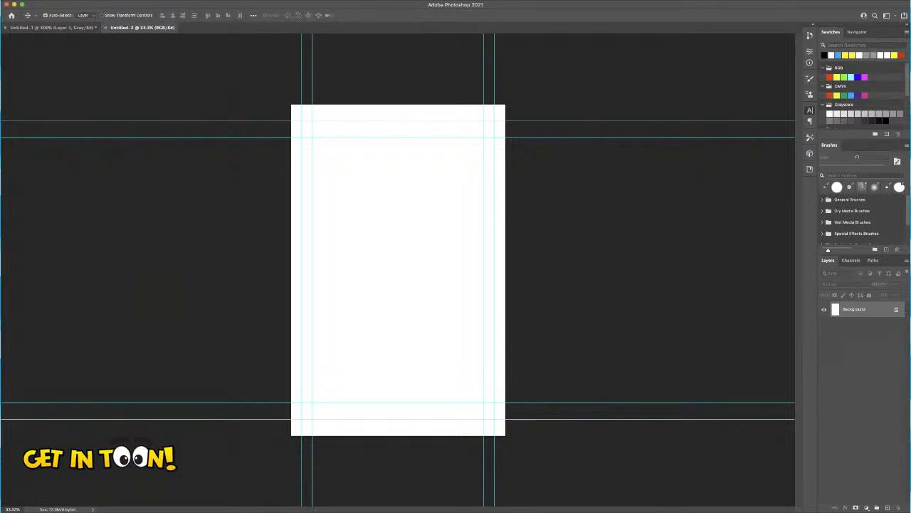
{"action": "key", "text": "ctrl+z"}
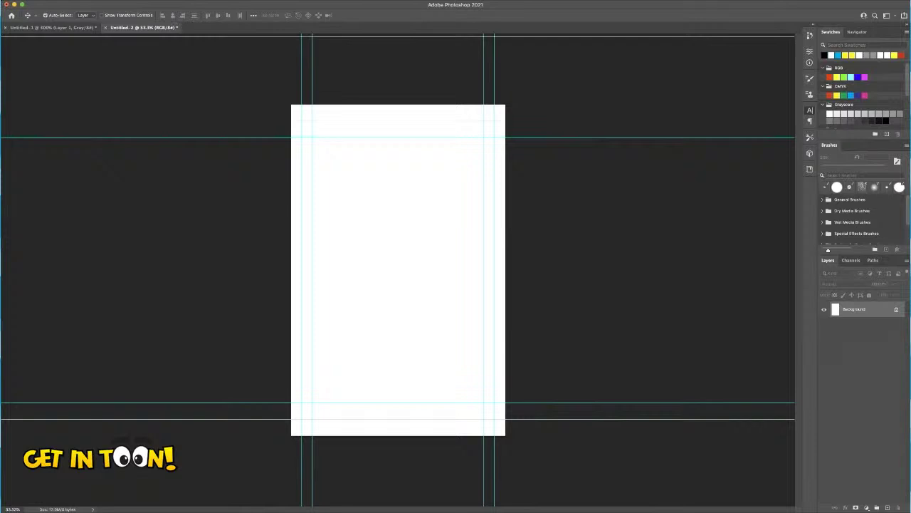
{"action": "key", "text": "ctrl+z"}
{"action": "key", "text": "ctrl+z"}
{"action": "key", "text": "ctrl+z"}
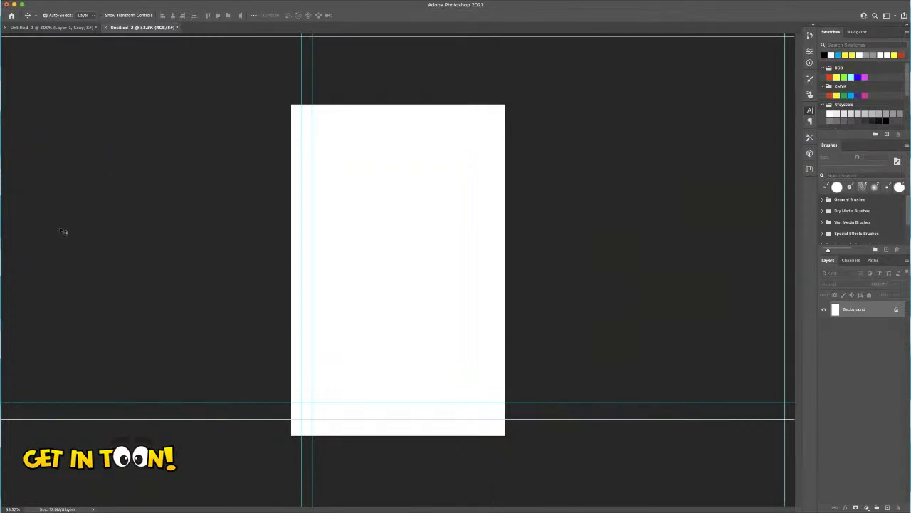
{"action": "key", "text": "ctrl+z"}
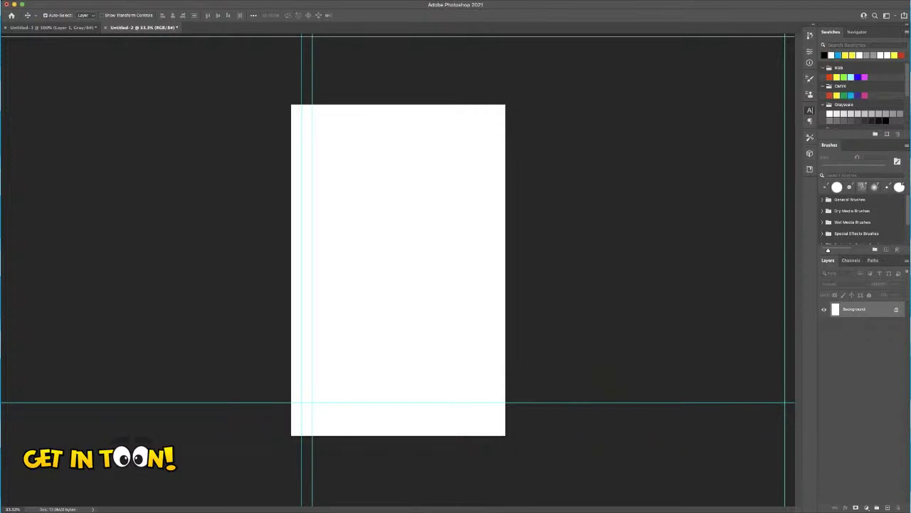
Move the remaining lower horizontal guide and the two left-hand vertical guides off the page
{"action": "key", "text": "i"}
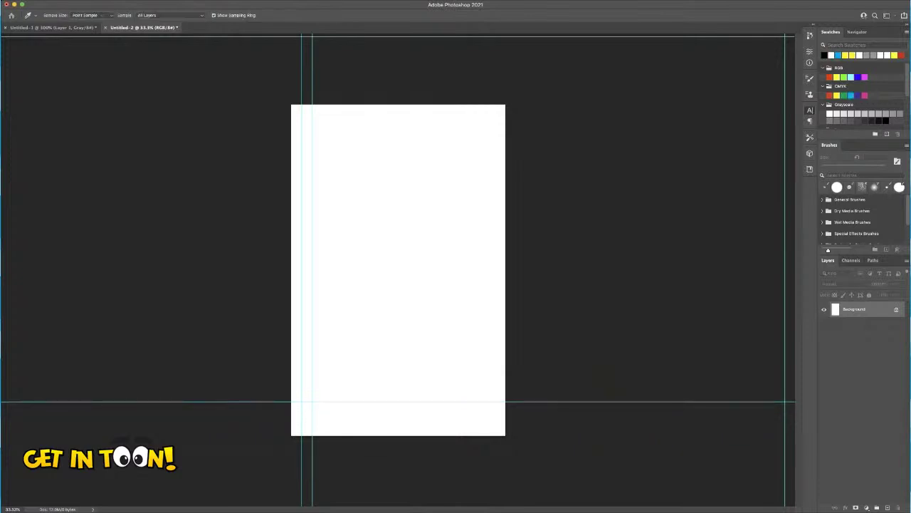
{"action": "key", "text": "v"}
{"action": "key", "text": "ctrl+z"}
{"action": "left_click_drag", "start_coordinate": [302, 270], "coordinate": [157, 270]}
{"action": "left_click_drag", "start_coordinate": [312, 285], "coordinate": [2, 285]}
Add a new layer and place a fixed-size rectangular marquee selection of 10 in by 15 in on the page
{"action": "key", "text": "alt+shift+super+n"}
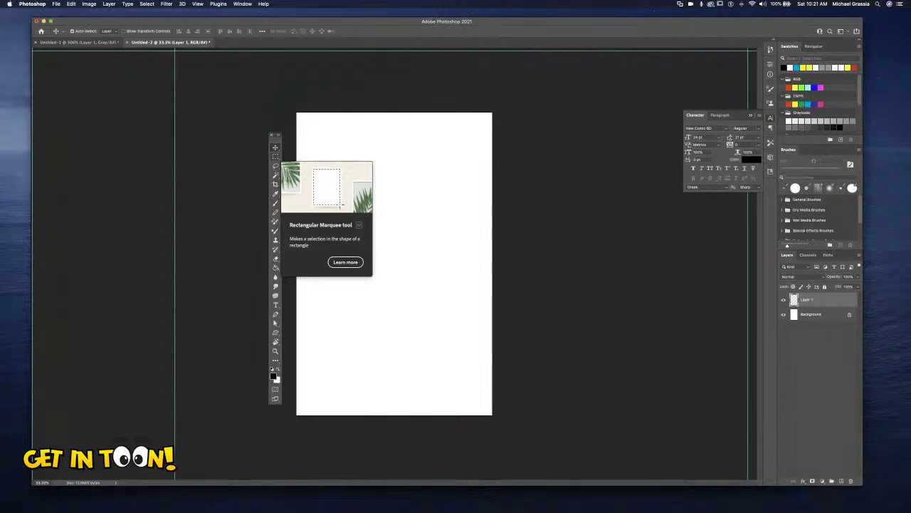
{"action": "key", "text": "m"}
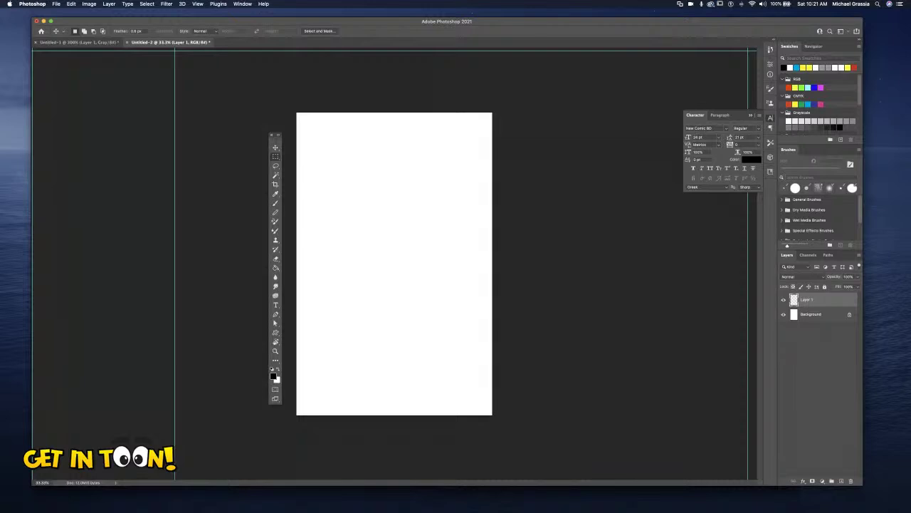
{"action": "right_click", "coordinate": [275, 156]}
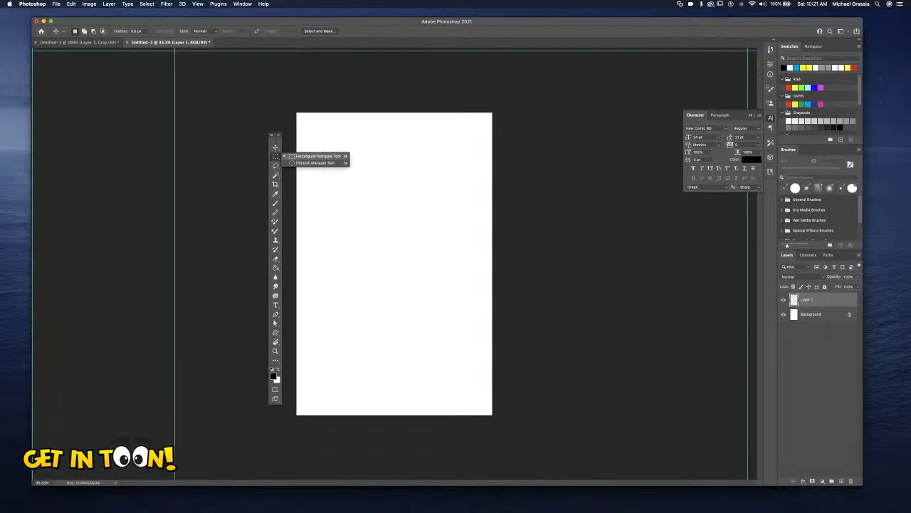
{"action": "left_click", "coordinate": [275, 156]}
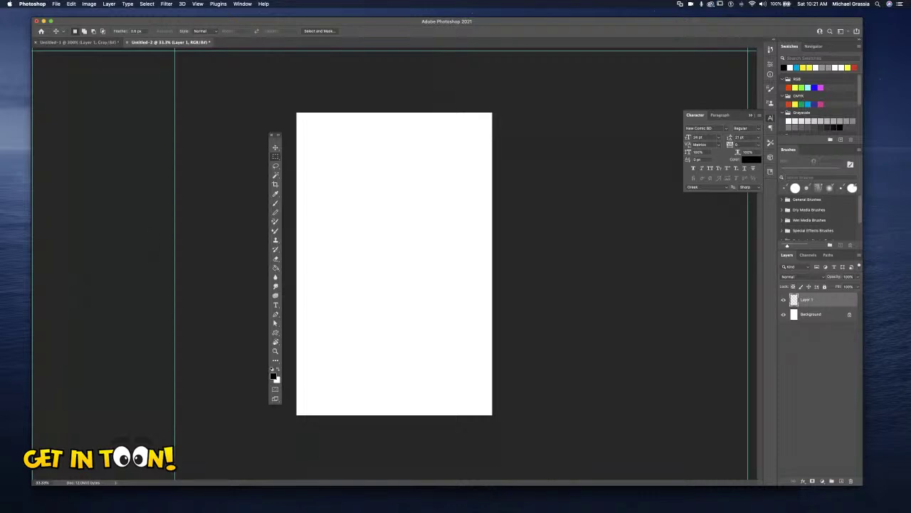
{"action": "left_click", "coordinate": [200, 31]}
{"action": "left_click", "coordinate": [200, 31]}
{"action": "left_click", "coordinate": [201, 30]}
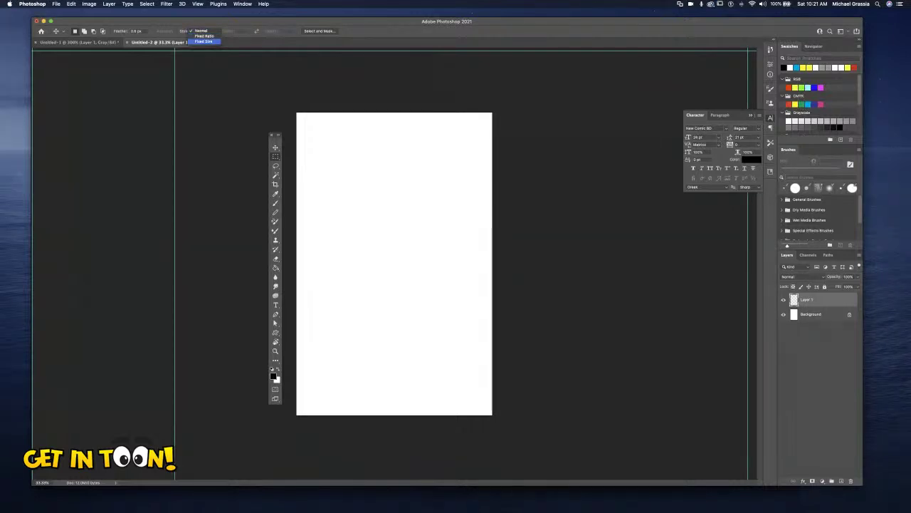
{"action": "left_click", "coordinate": [203, 41]}
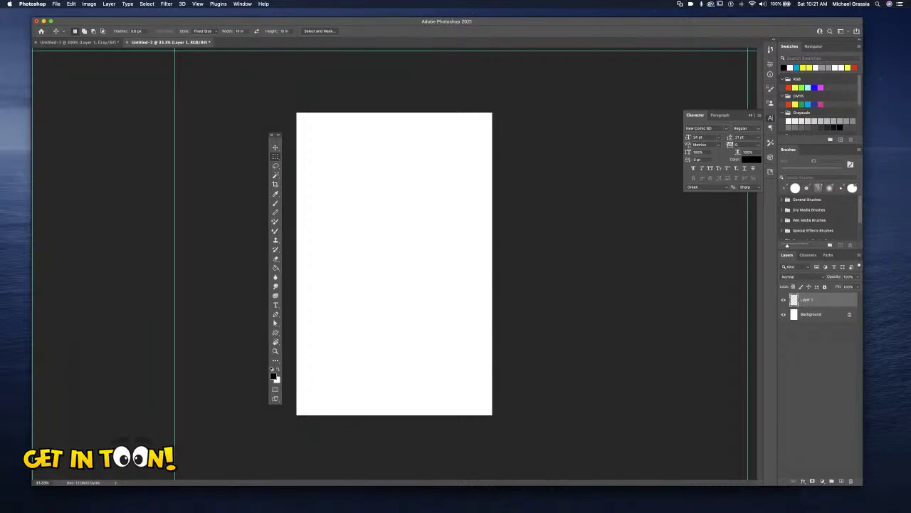
{"action": "left_click", "coordinate": [311, 135]}
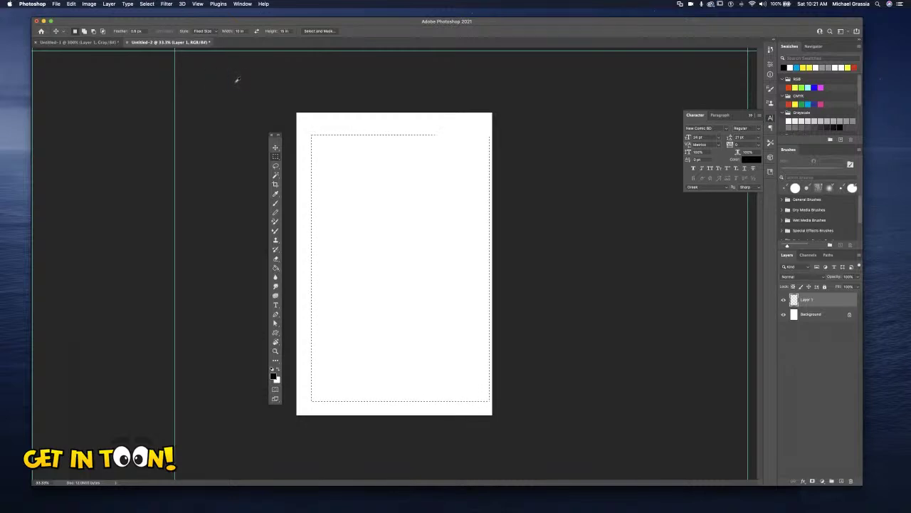
Fill the selection with light gray, then deselect and center the gray rectangle on the page
{"action": "key", "text": "i"}
{"action": "left_click", "coordinate": [230, 81]}
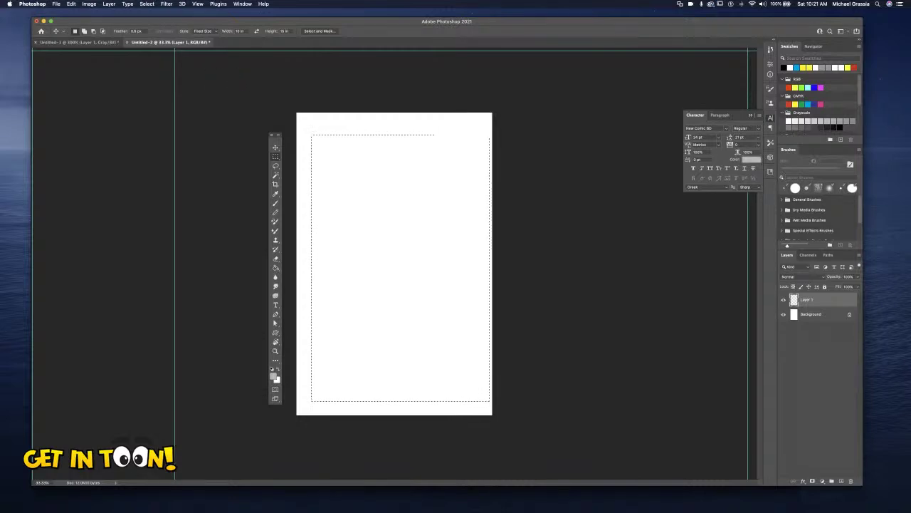
{"action": "key", "text": "g"}
{"action": "key", "text": "alt+BackSpace"}
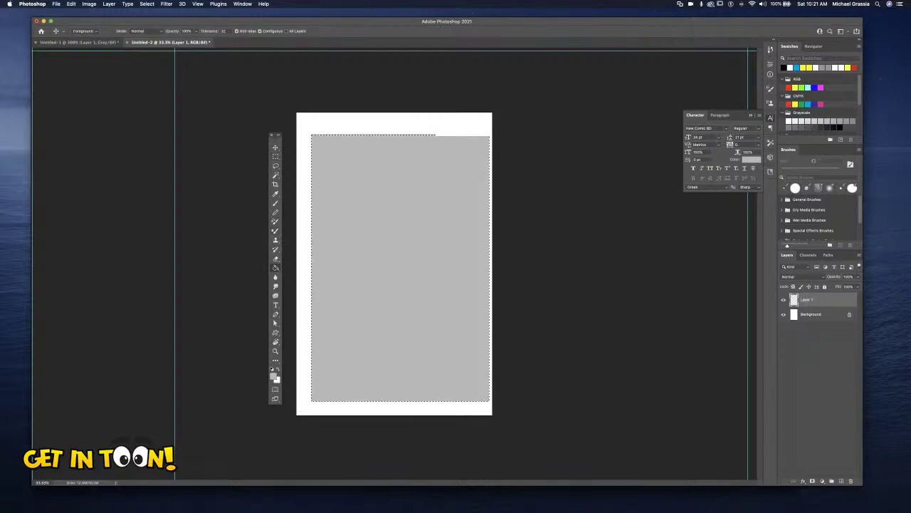
{"action": "key", "text": "super+d"}
{"action": "key", "text": "v"}
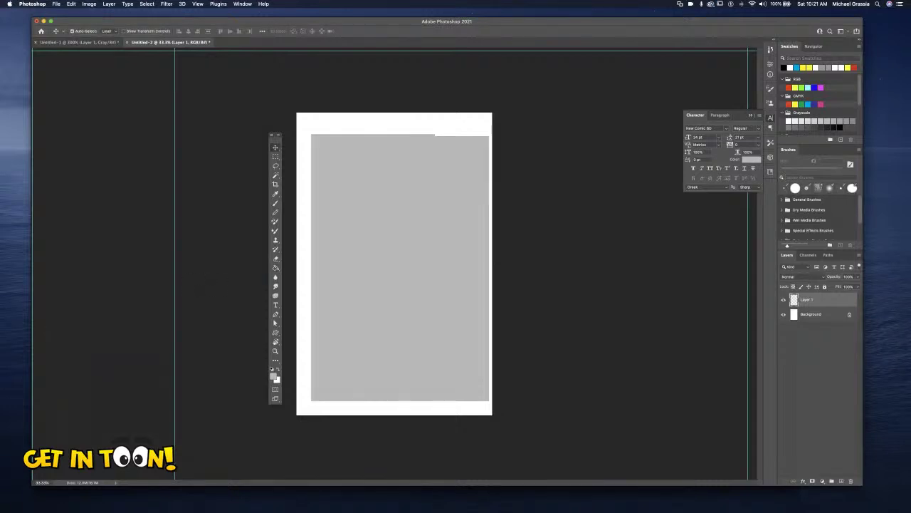
{"action": "left_click_drag", "start_coordinate": [465, 287], "coordinate": [461, 284]}
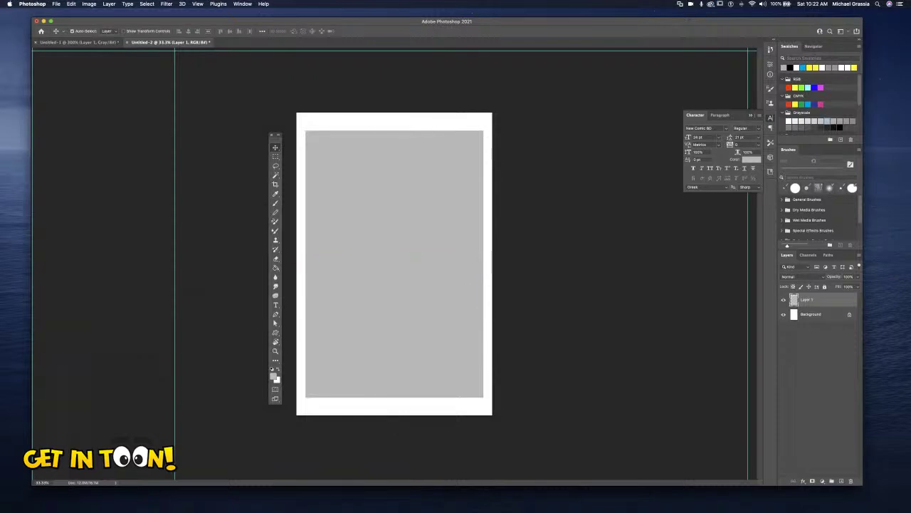
Check the Snap option, then add a new layer above the gray rectangle and name the two layers gray and border
{"action": "left_click", "coordinate": [198, 4]}
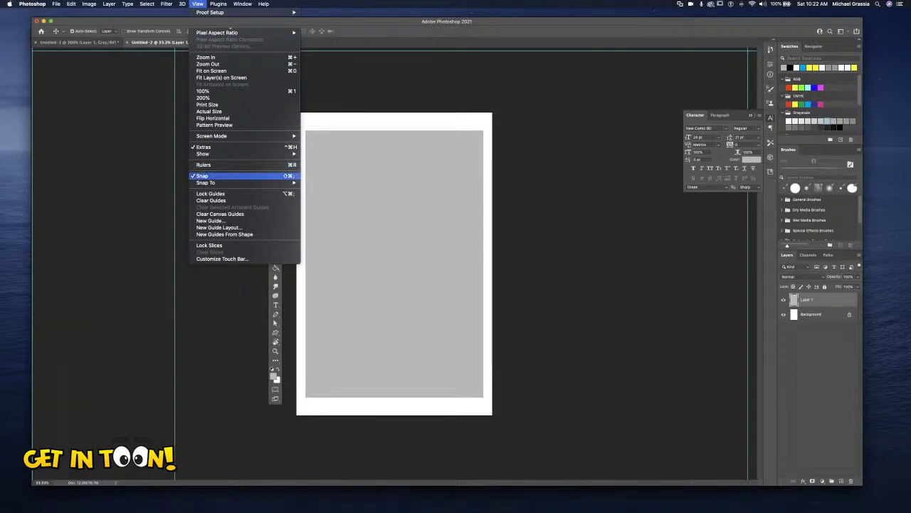
{"action": "left_click", "coordinate": [206, 175]}
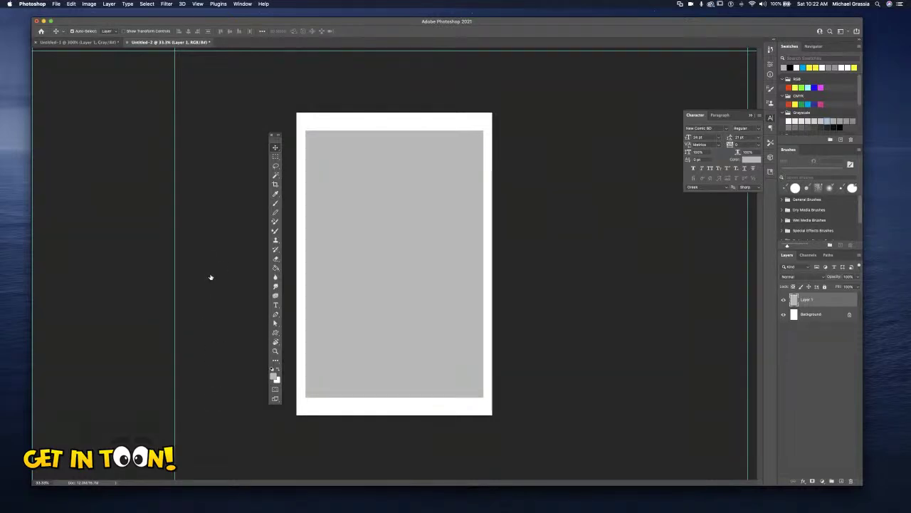
{"action": "key", "text": "alt+shift+super+n"}
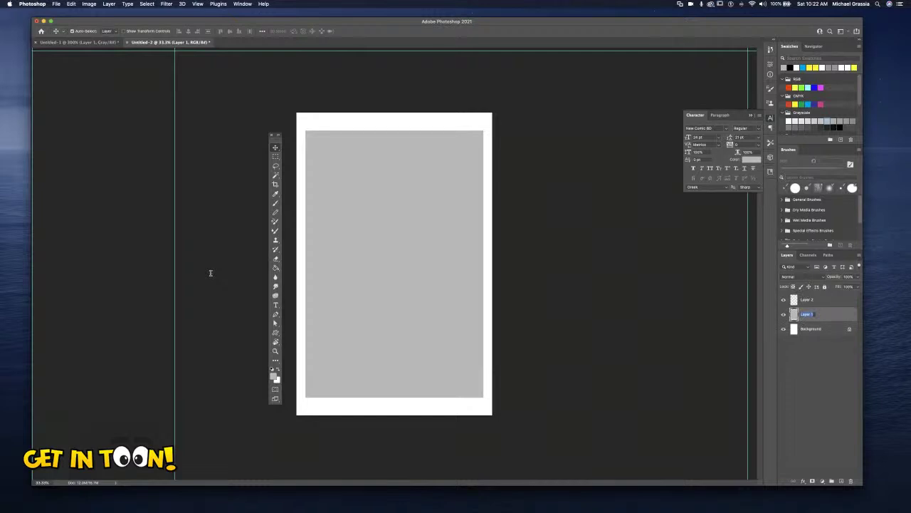
{"action": "type", "text": "gray"}
{"action": "key", "text": "super+z"}
{"action": "type", "text": "border"}
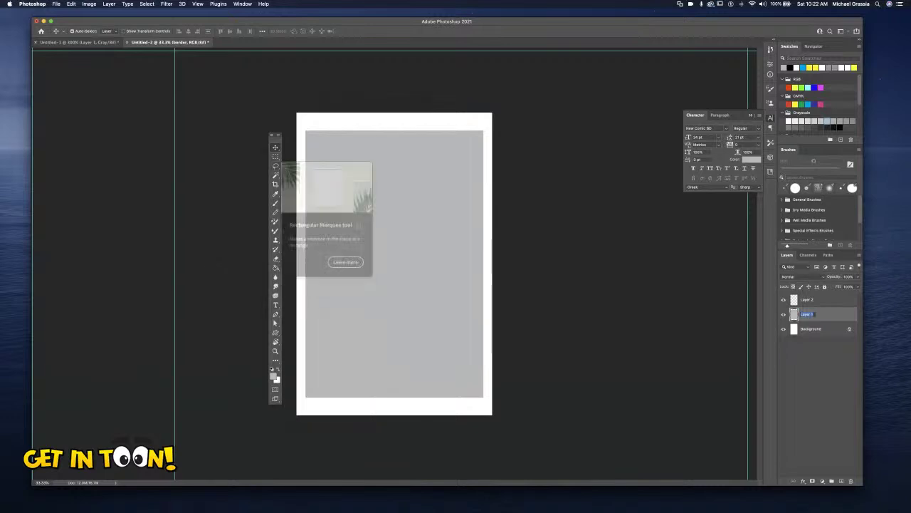
Place a 10 in by 15 in marquee selection over the gray rectangle and stroke it inside with black
{"action": "type", "text": "m"}
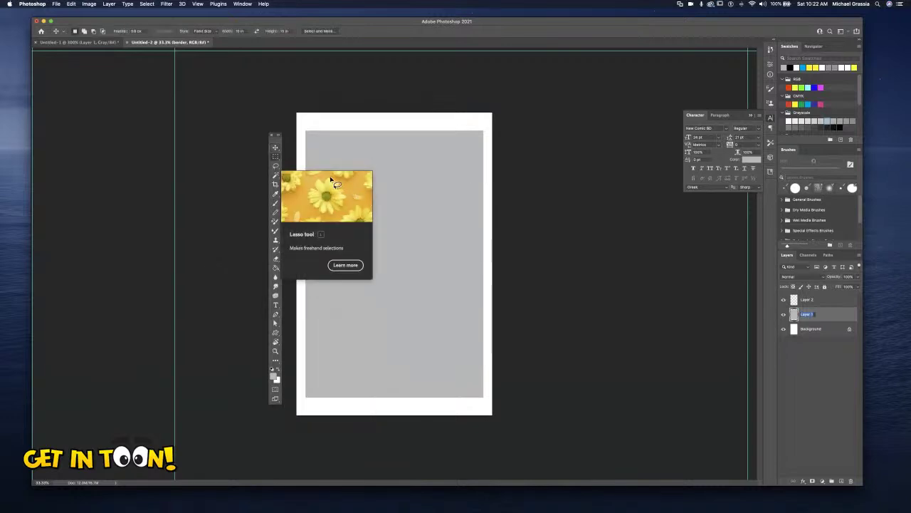
{"action": "left_click", "coordinate": [306, 130]}
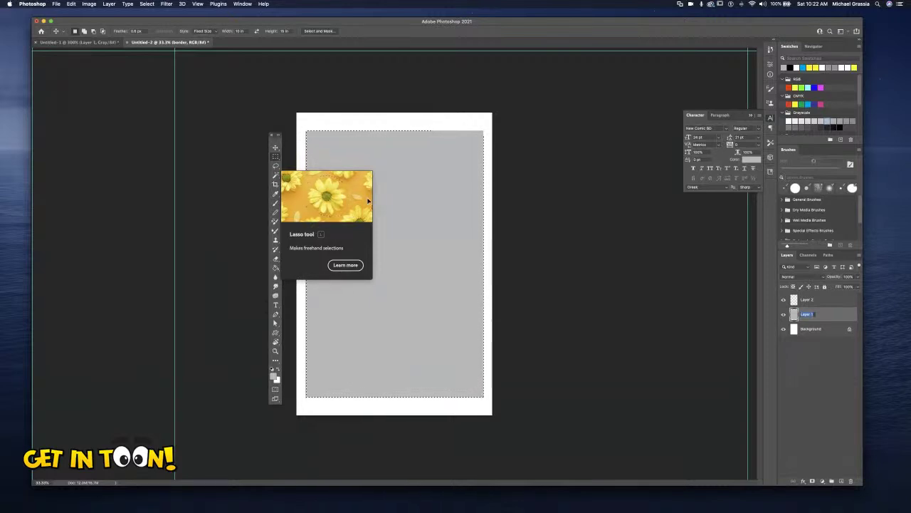
{"action": "key", "text": "d"}
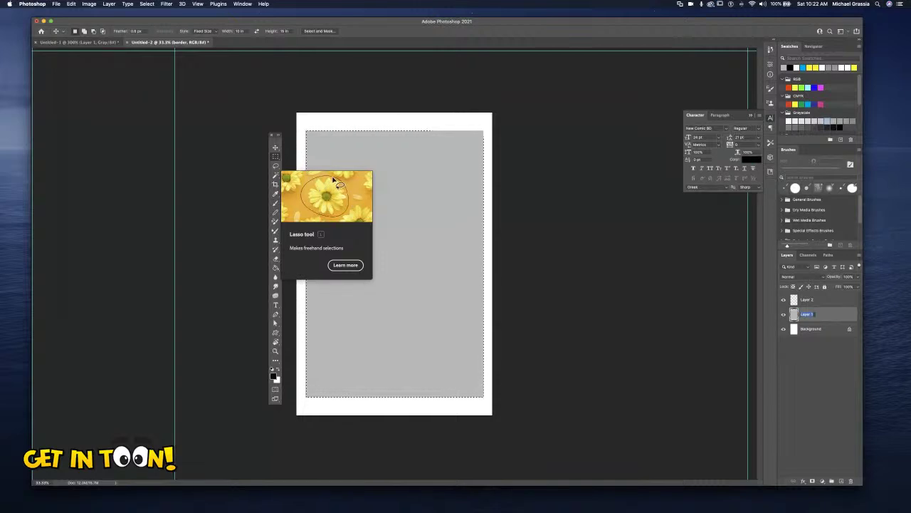
{"action": "left_click", "coordinate": [71, 4]}
{"action": "mouse_move", "coordinate": [89, 4]}
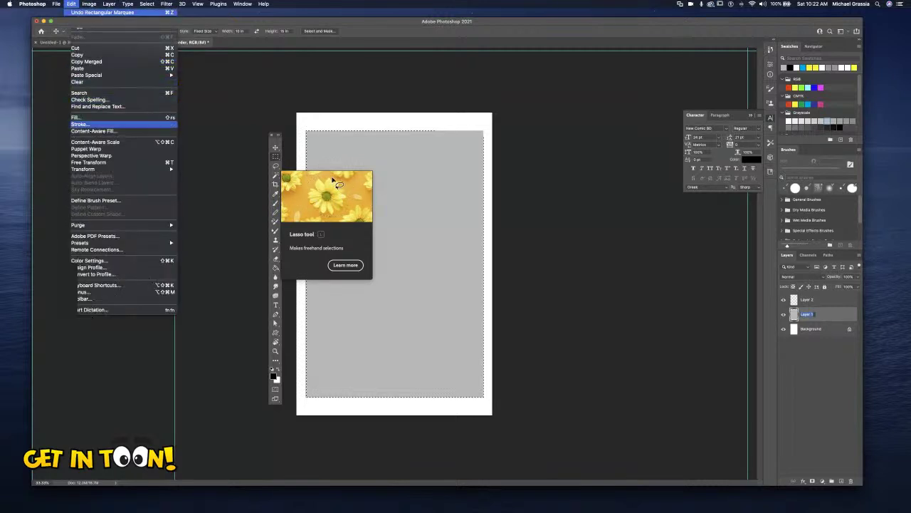
{"action": "key", "text": "Return"}
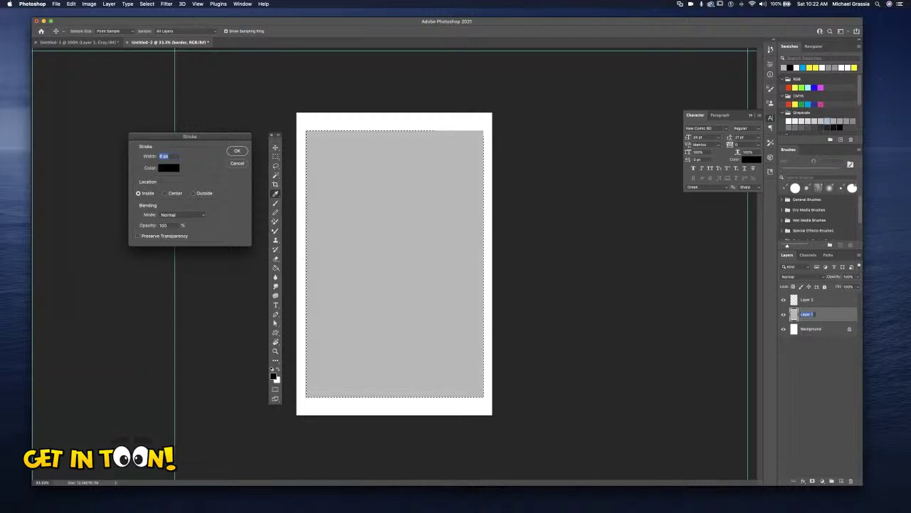
{"action": "key", "text": "Return"}
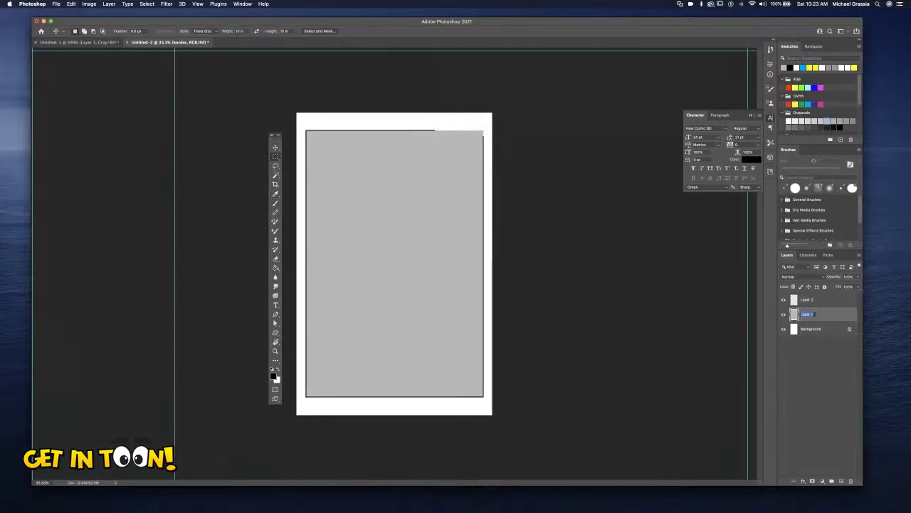
Align the black border with the gray rectangle, lock the gray layer and deselect
{"action": "key", "text": "v"}
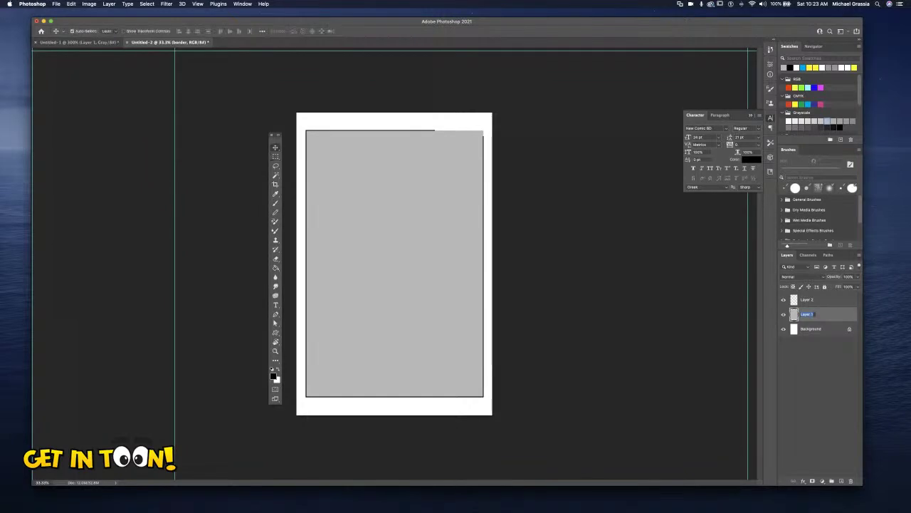
{"action": "type", "text": "gray"}
{"action": "left_click_drag", "start_coordinate": [483, 383], "coordinate": [491, 383]}
{"action": "key", "text": "super+a"}
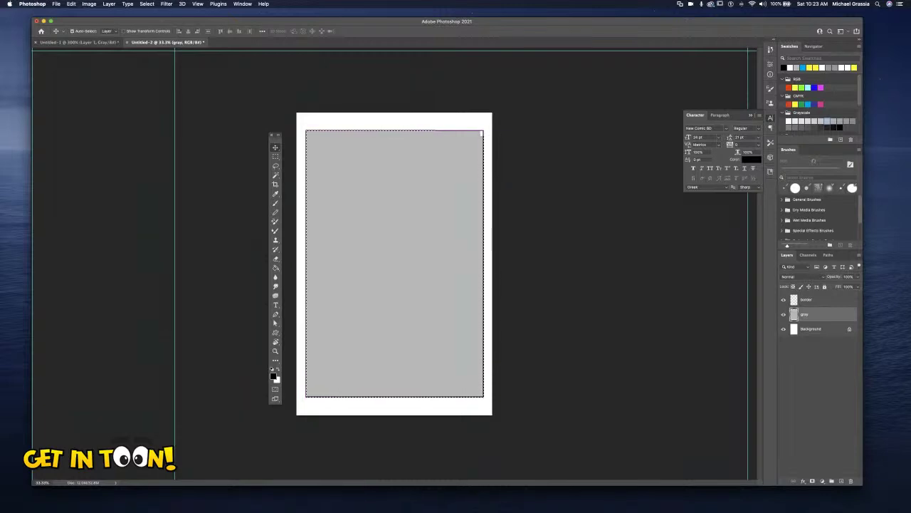
{"action": "left_click_drag", "start_coordinate": [490, 315], "coordinate": [489, 315]}
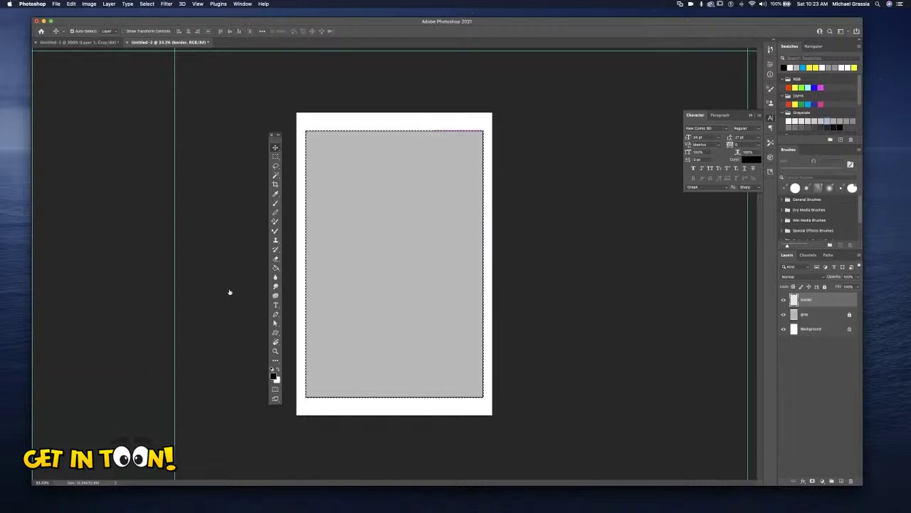
{"action": "key", "text": "super+d"}
Add a new layer for sketching and set the foreground color to red e00011
{"action": "key", "text": "super+shift+alt+n"}
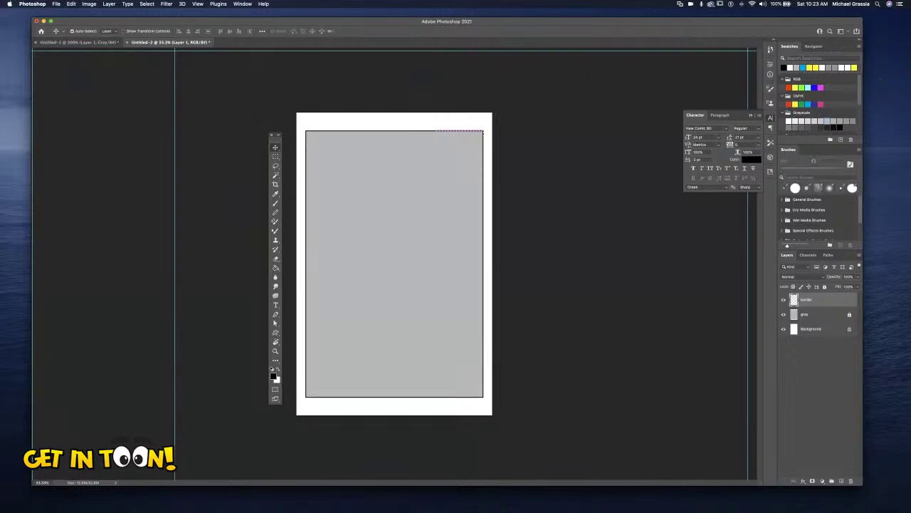
{"action": "left_click", "coordinate": [273, 375]}
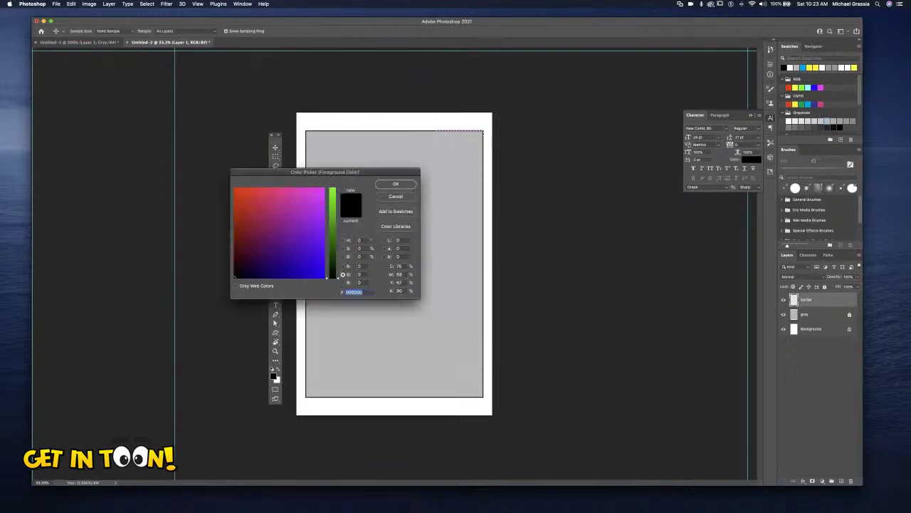
{"action": "type", "text": "e00011"}
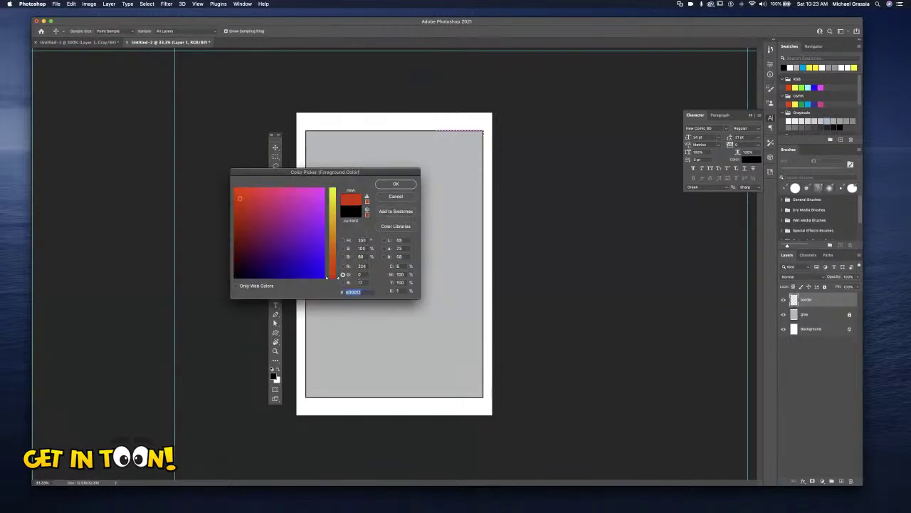
{"action": "key", "text": "Return"}
Choose the Kyle's Drawing Box - Animator brush preset for the Brush tool
{"action": "key", "text": "b"}
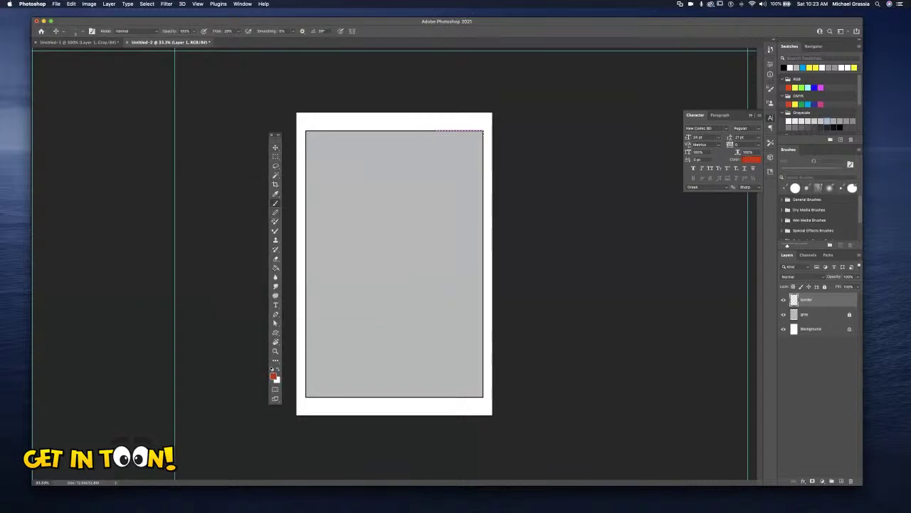
{"action": "left_click", "coordinate": [75, 32]}
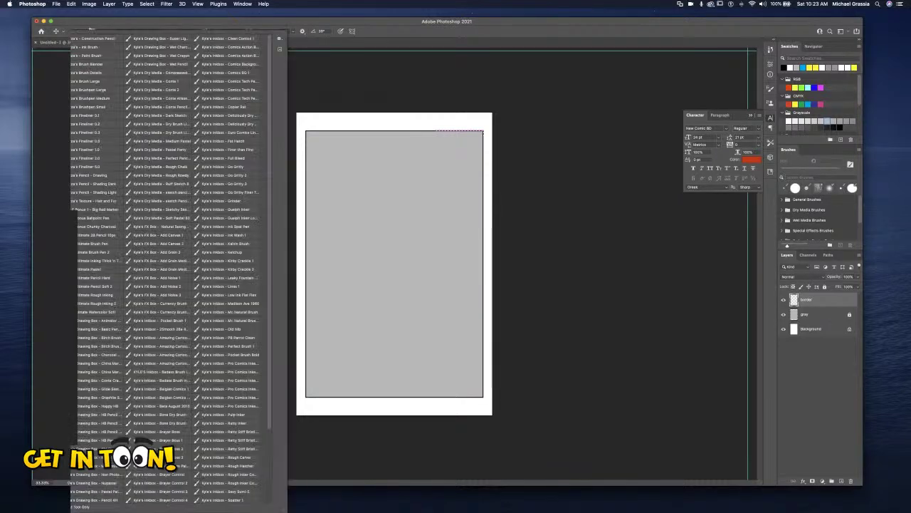
{"action": "scroll", "coordinate": [163, 271], "scroll_direction": "down", "scroll_amount": 1}
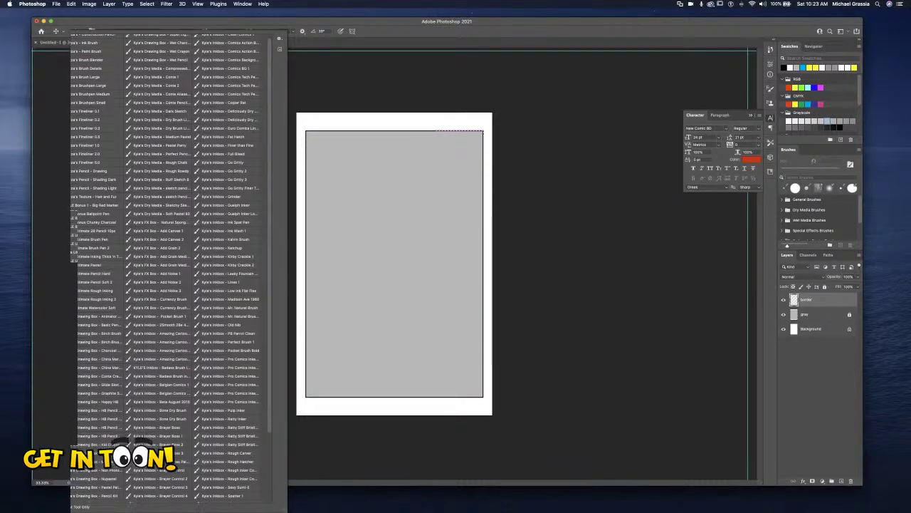
{"action": "scroll", "coordinate": [163, 270], "scroll_direction": "up", "scroll_amount": 1}
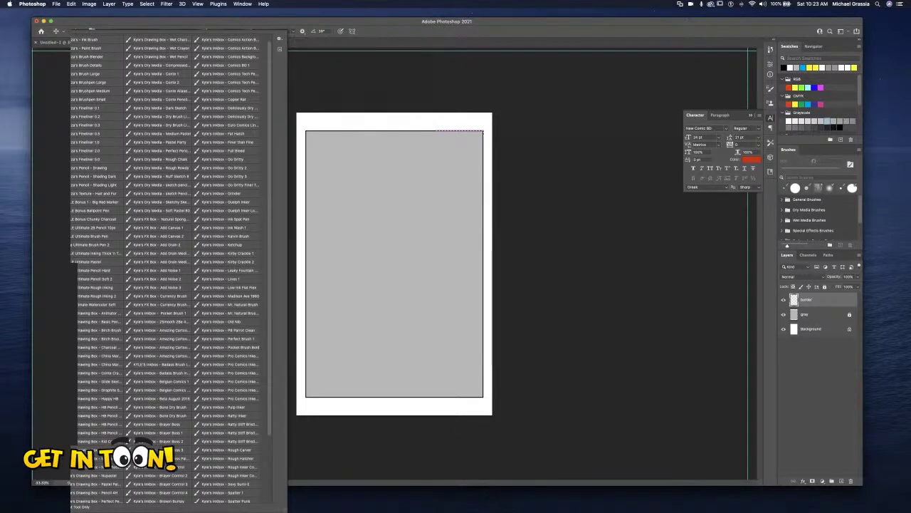
{"action": "left_click", "coordinate": [100, 312]}
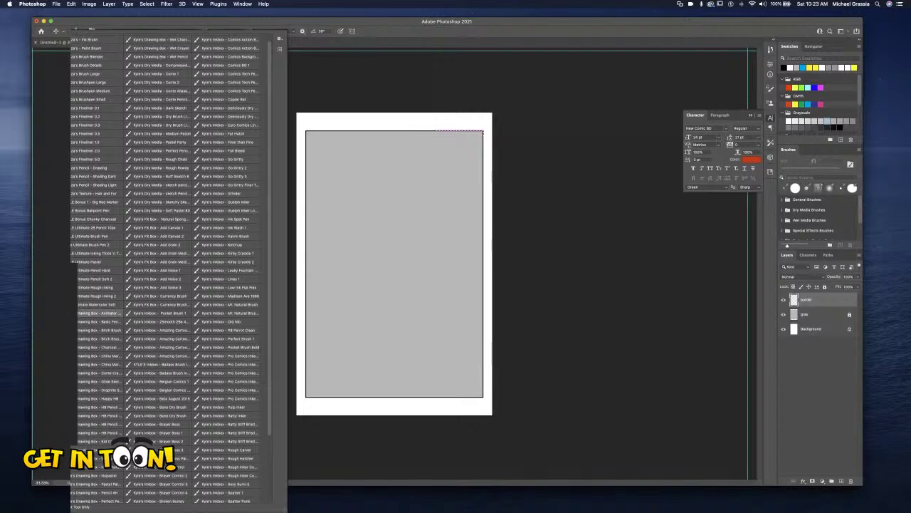
{"action": "key", "text": "Return"}
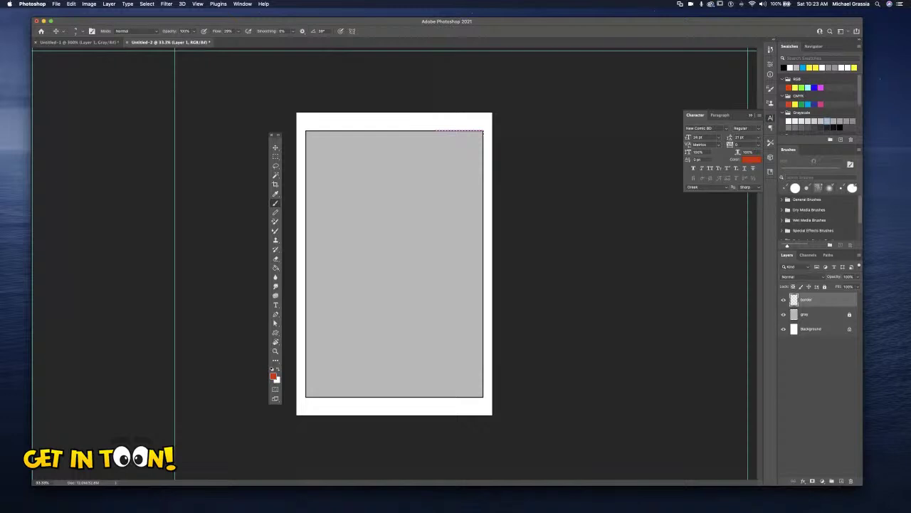
Sketch a horizontal and a vertical panel divider across the upper page in red, plus a rough figure in the upper-left panel
{"action": "left_click_drag", "start_coordinate": [299, 218], "coordinate": [491, 214]}
{"action": "left_click_drag", "start_coordinate": [394, 121], "coordinate": [401, 234]}
{"action": "mouse_move", "coordinate": [352, 144]}
{"action": "left_mouse_down"}
{"action": "mouse_move", "coordinate": [374, 176]}
{"action": "mouse_move", "coordinate": [348, 182]}
{"action": "mouse_move", "coordinate": [379, 208]}
{"action": "left_mouse_up"}
{"action": "left_click_drag", "start_coordinate": [363, 178], "coordinate": [367, 208]}
{"action": "left_click_drag", "start_coordinate": [356, 176], "coordinate": [328, 197]}
{"action": "left_click_drag", "start_coordinate": [356, 189], "coordinate": [338, 201]}
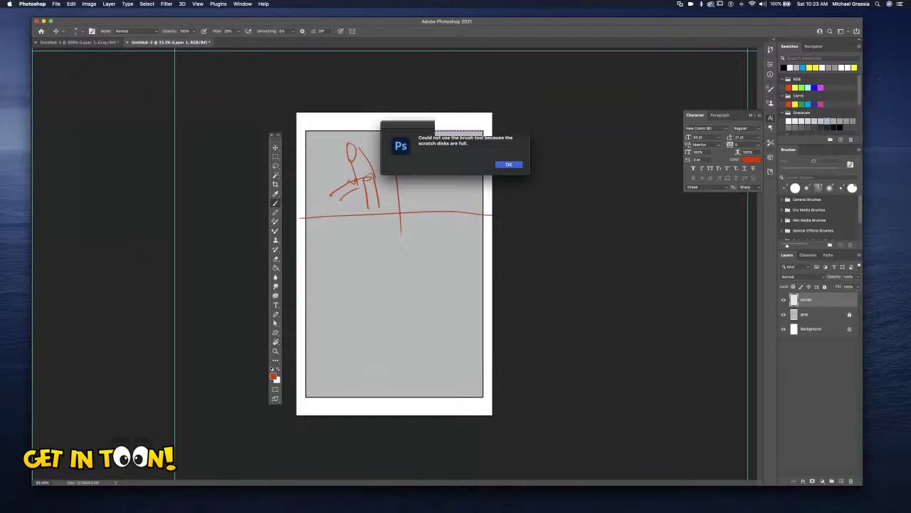
{"action": "key", "text": "Return"}
{"action": "key", "text": "Return"}
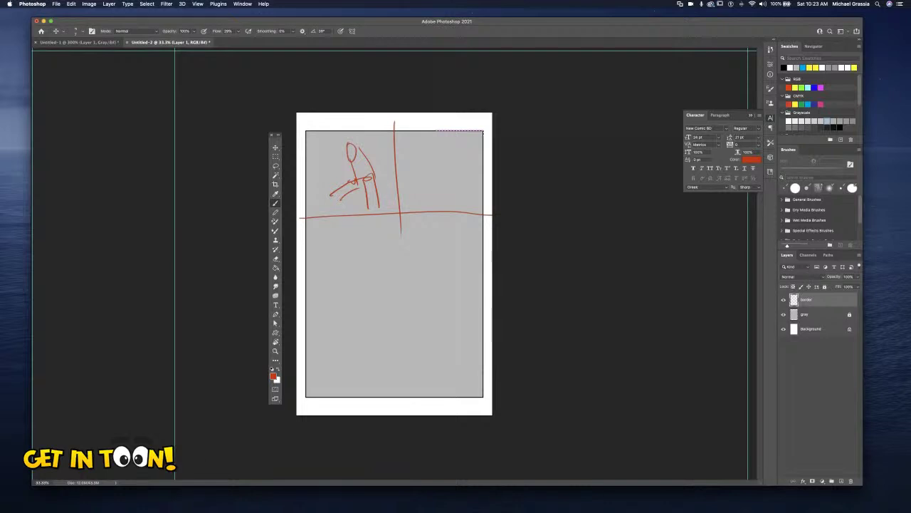
Hide the sketch and, on a new layer between border and gray, place a 10.5 in by 0.25 in marquee selection across the upper page
{"action": "key", "text": "Delete"}
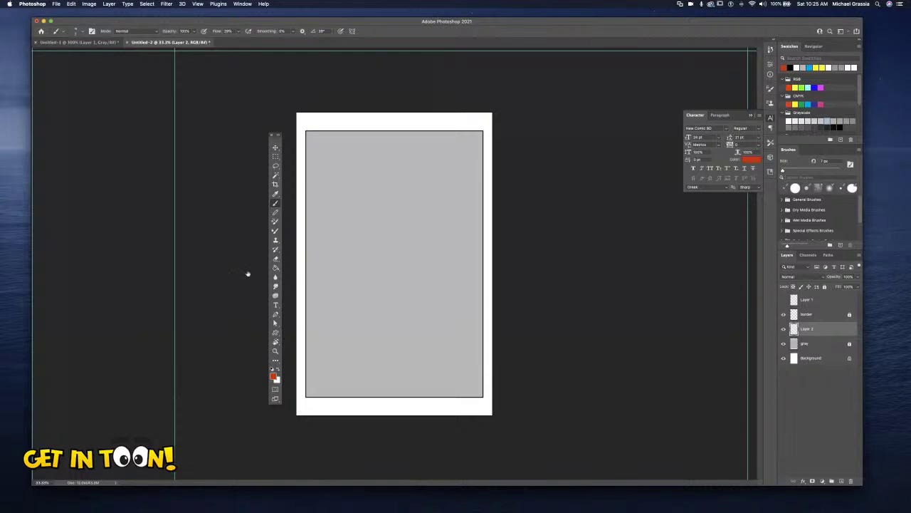
{"action": "key", "text": "m"}
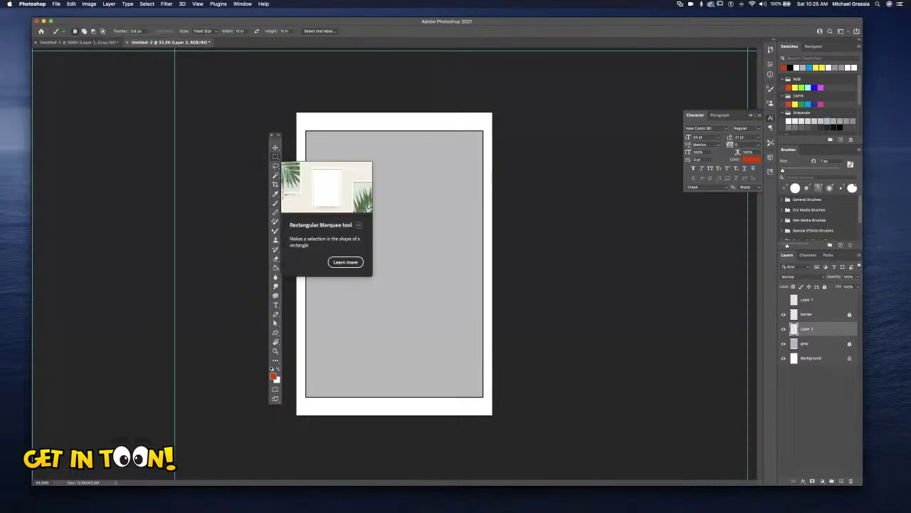
{"action": "left_click", "coordinate": [239, 31]}
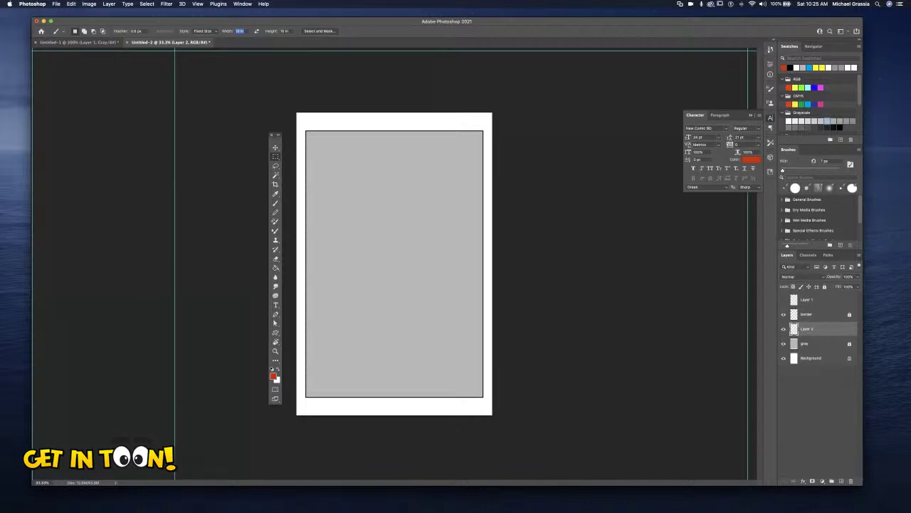
{"action": "key", "text": "BackSpace"}
{"action": "key", "text": "Tab"}
{"action": "key", "text": "BackSpace"}
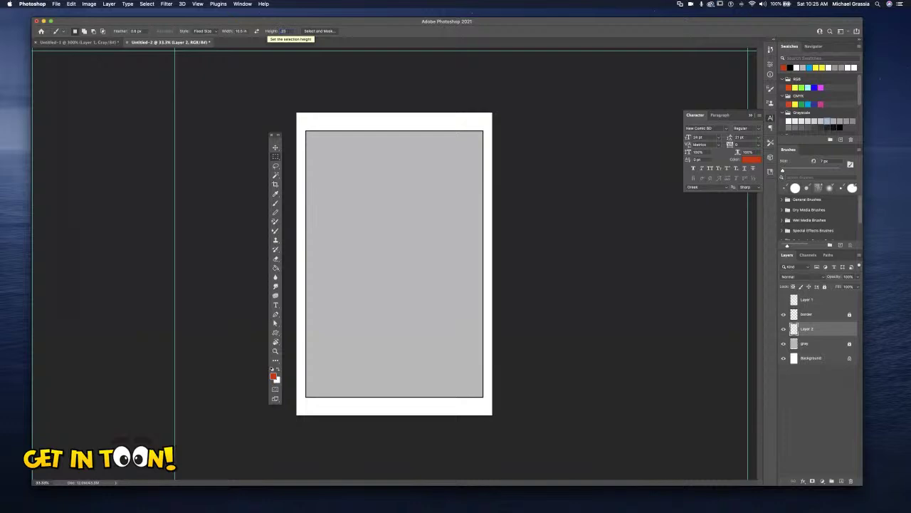
{"action": "type", "text": ".25"}
{"action": "key", "text": "Return"}
{"action": "left_click", "coordinate": [303, 195]}
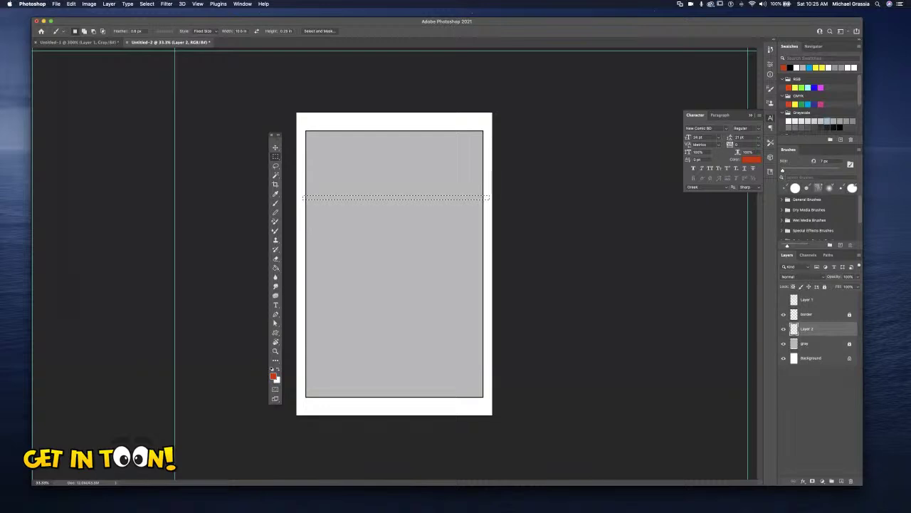
Make white the foreground color and fill the horizontal strip selection with it
{"action": "key", "text": "d"}
{"action": "key", "text": "x"}
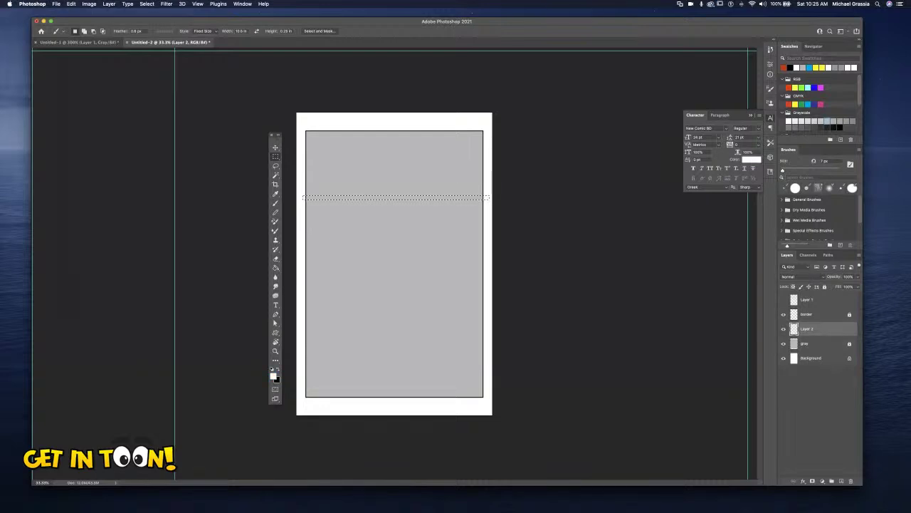
{"action": "key", "text": "g"}
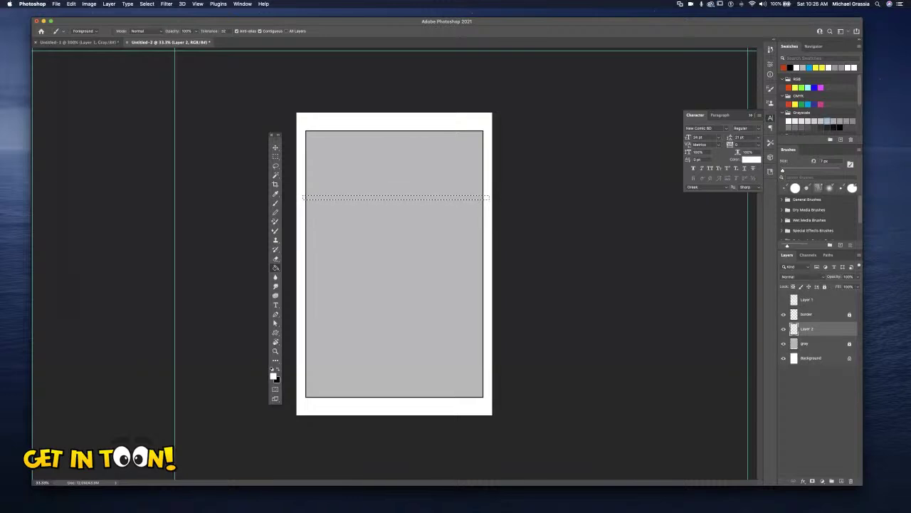
{"action": "left_click", "coordinate": [72, 4]}
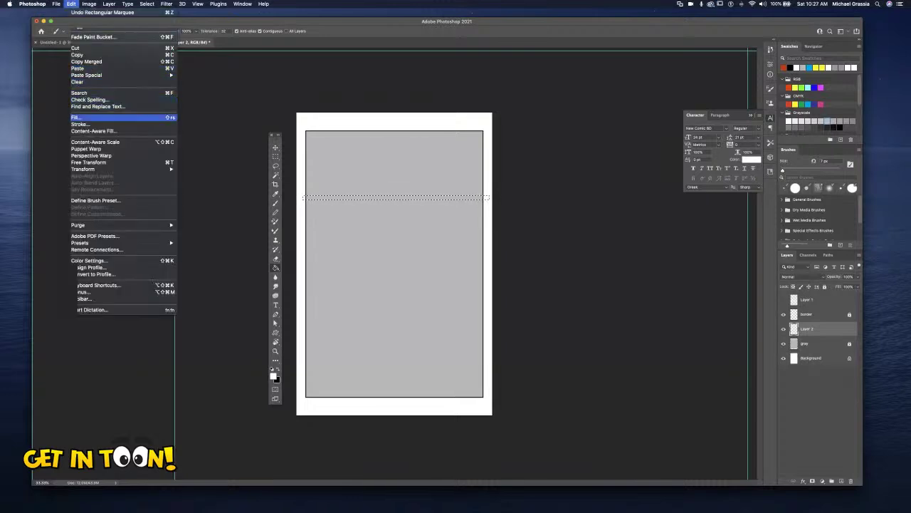
{"action": "left_click", "coordinate": [93, 117]}
{"action": "key", "text": "Return"}
{"action": "key", "text": "g"}
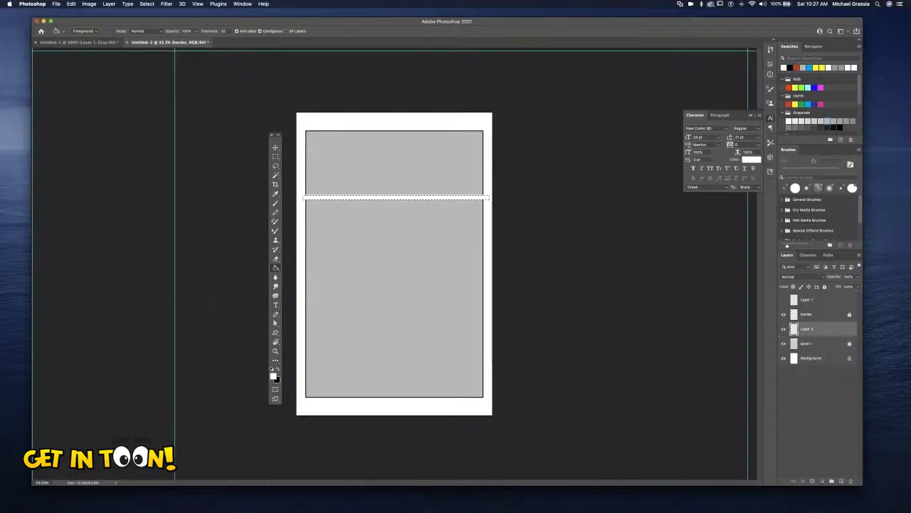
Try to apply a black (000000) inside stroke around the horizontal gutter selection
{"action": "left_click", "coordinate": [72, 4]}
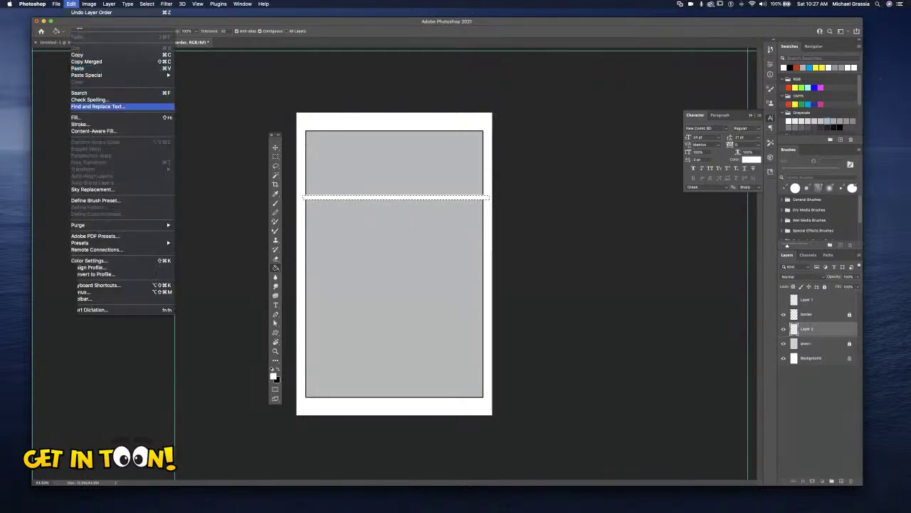
{"action": "left_click", "coordinate": [80, 124]}
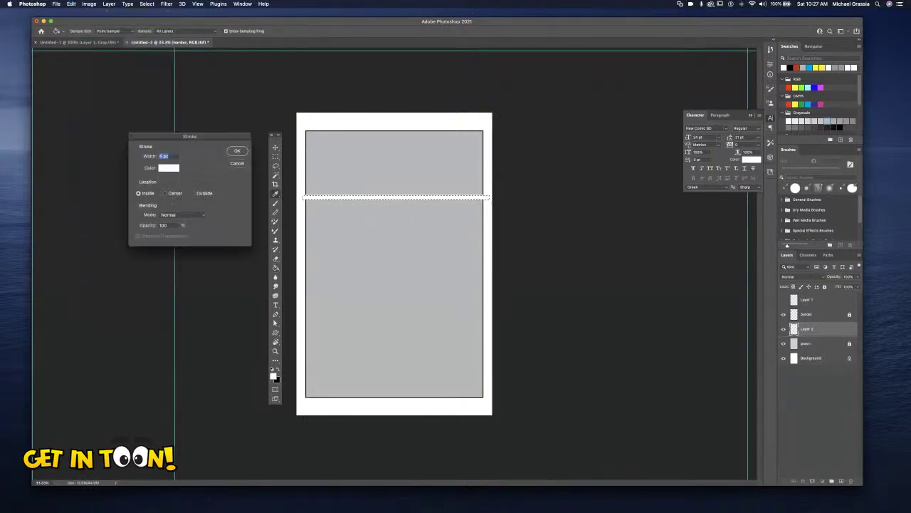
{"action": "left_click", "coordinate": [169, 167]}
{"action": "type", "text": "00ff00"}
{"action": "type", "text": "000000"}
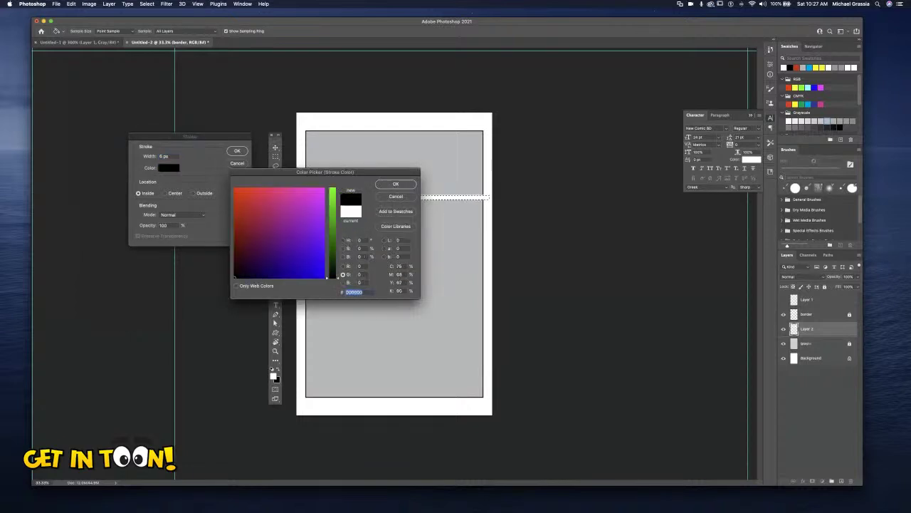
{"action": "key", "text": "Return"}
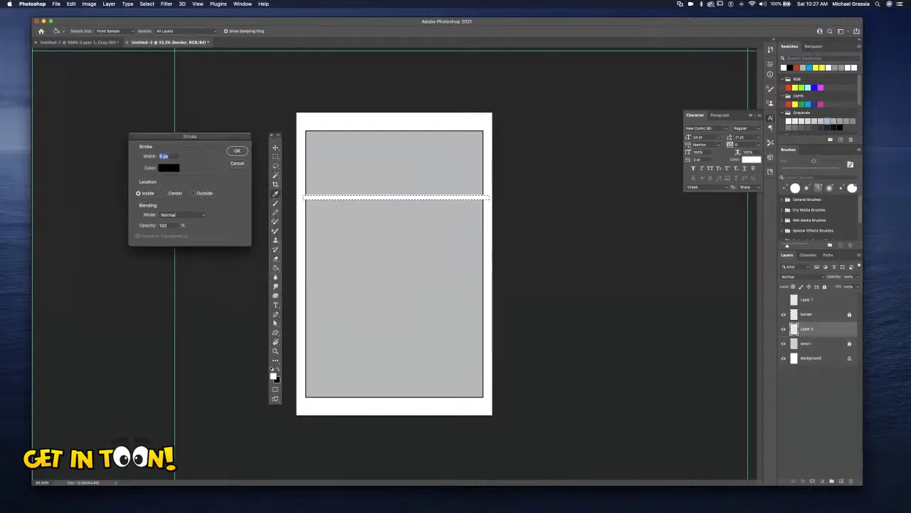
{"action": "key", "text": "Return"}
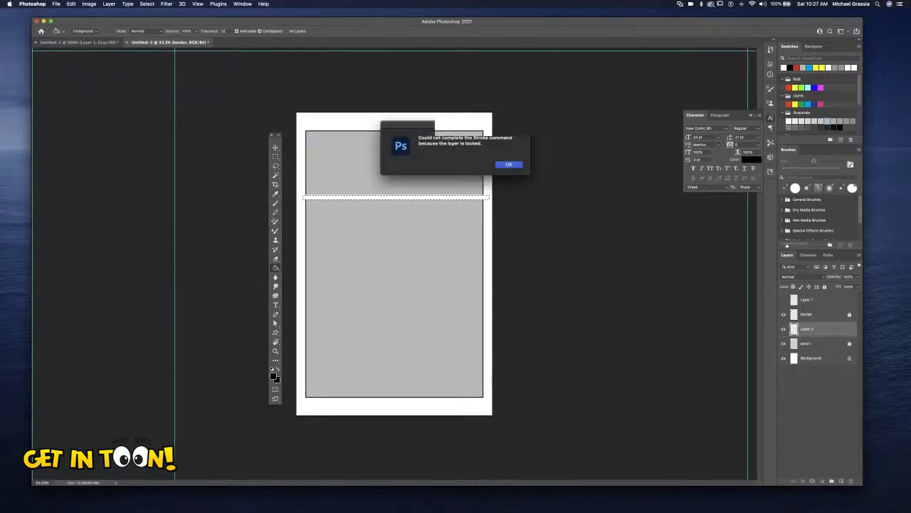
{"action": "key", "text": "Return"}
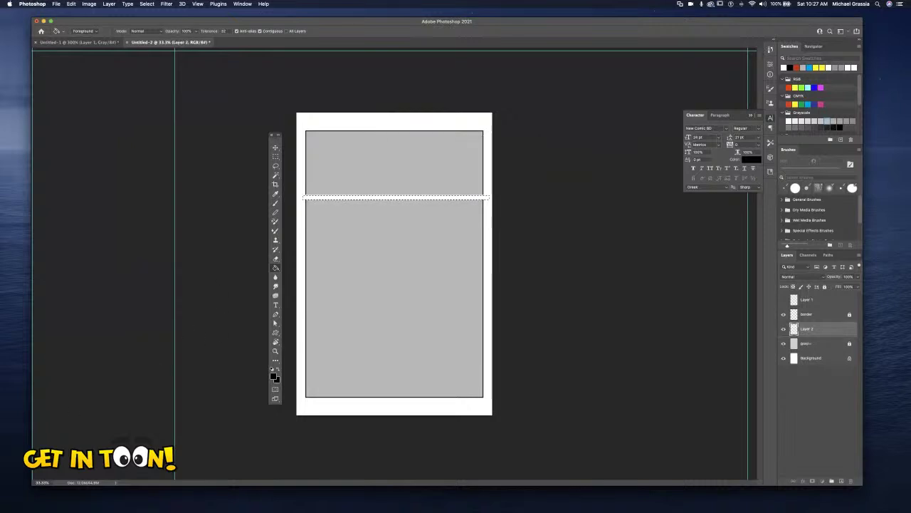
Retry the black stroke around the gutter selection with the unlocked Layer 2 active
{"action": "left_click", "coordinate": [71, 3]}
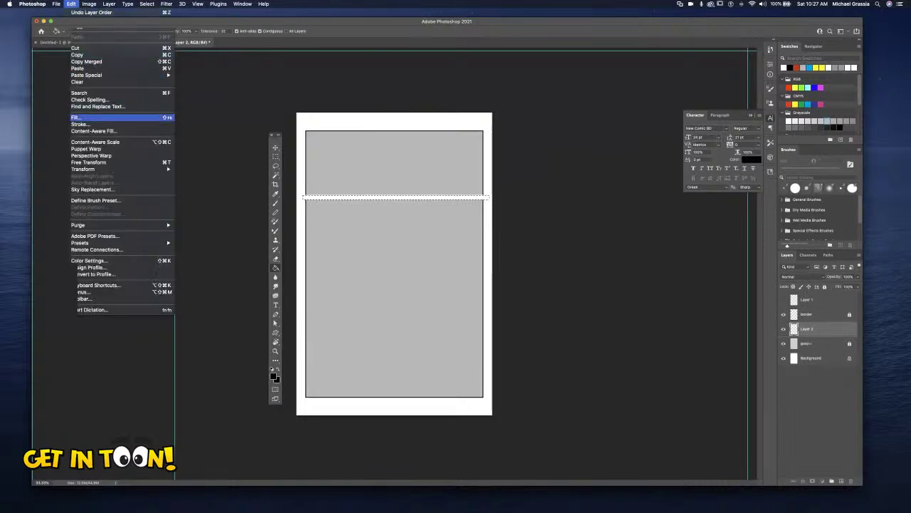
{"action": "left_click", "coordinate": [80, 124]}
{"action": "key", "text": "Return"}
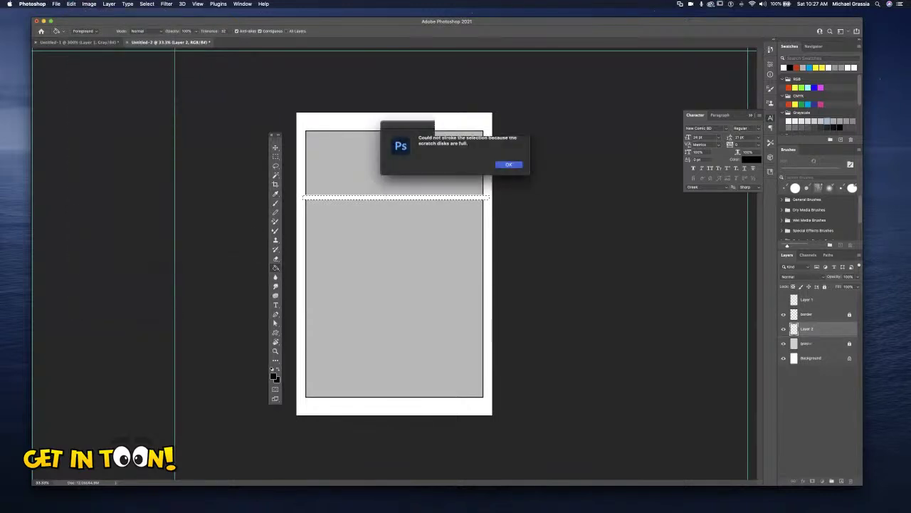
{"action": "key", "text": "Return"}
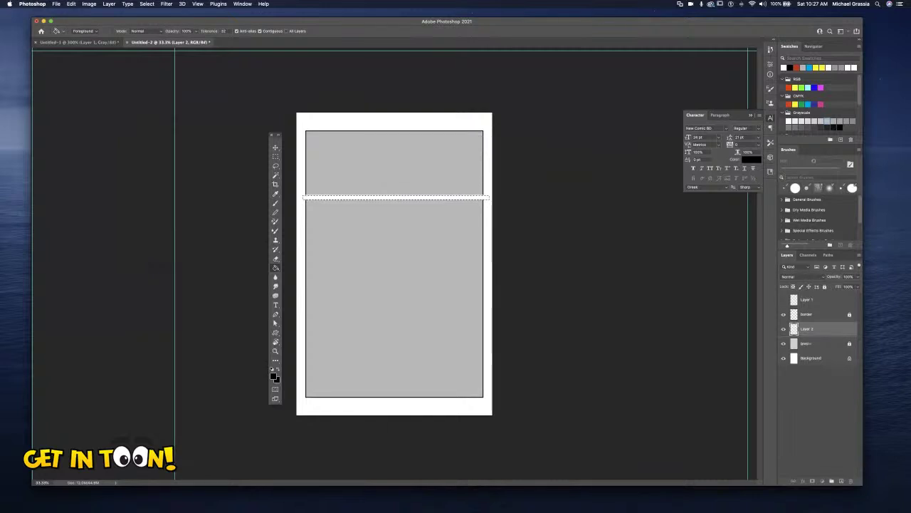
Deselect the horizontal gutter strip and try to paint on its layer with the Brush tool
{"action": "key", "text": "v"}
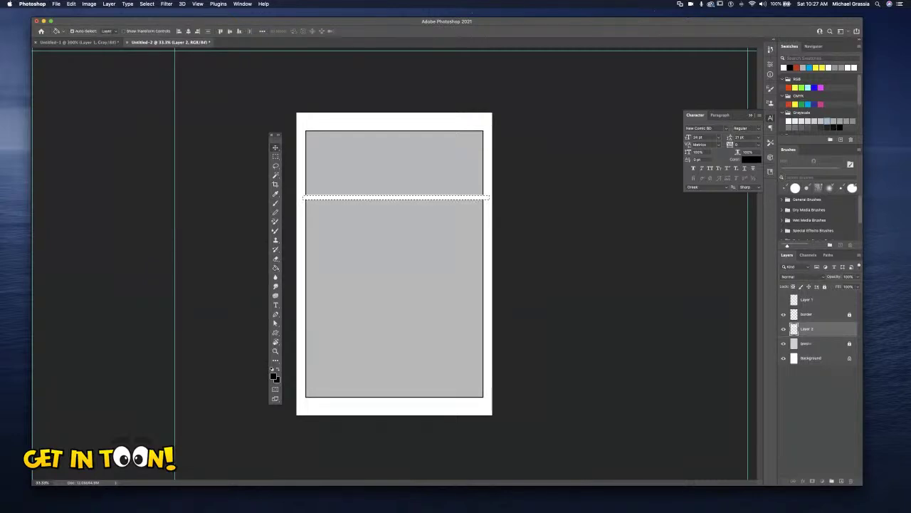
{"action": "key", "text": "ctrl+d"}
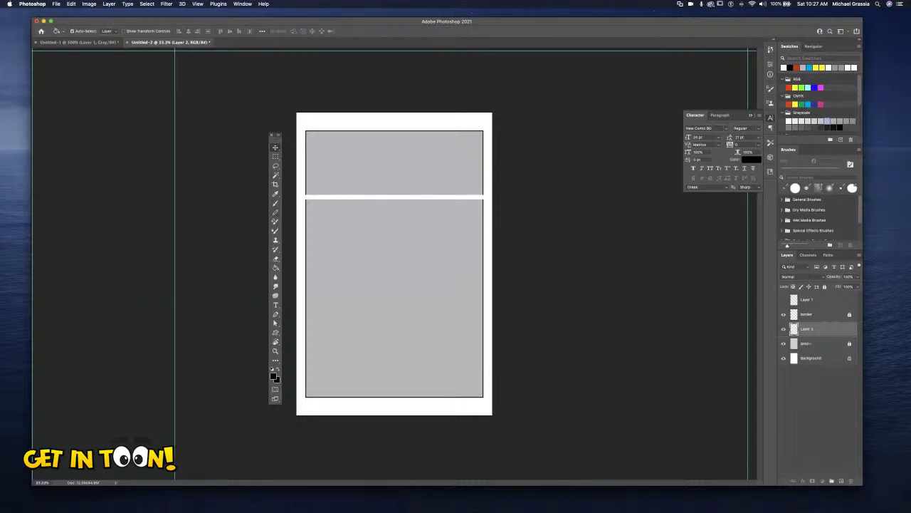
{"action": "key", "text": "b"}
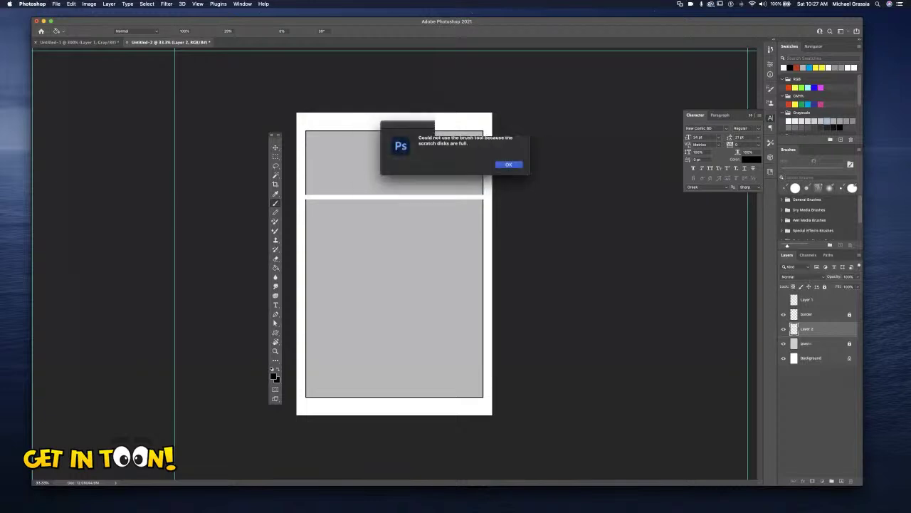
{"action": "key", "text": "Return"}
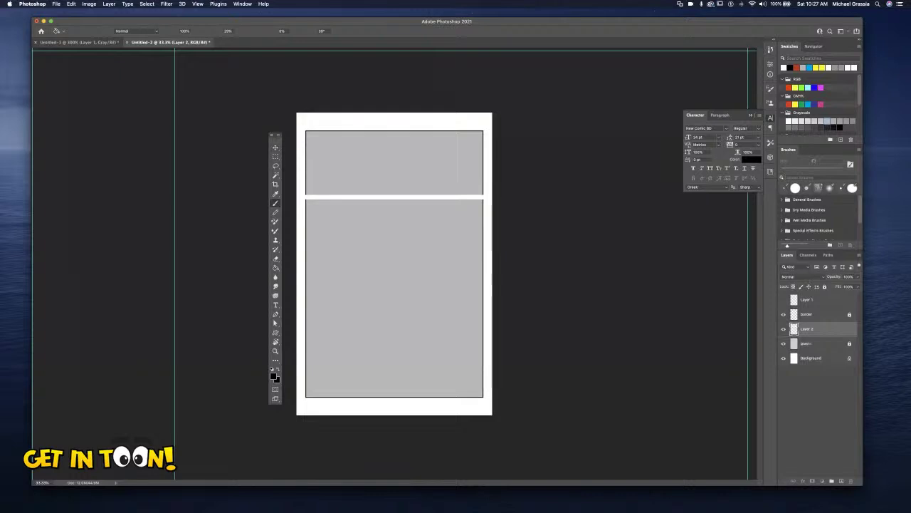
Move the floating toolbox clear of the page and try to place a fixed-size marquee near the gutter's left end
{"action": "key", "text": "z"}
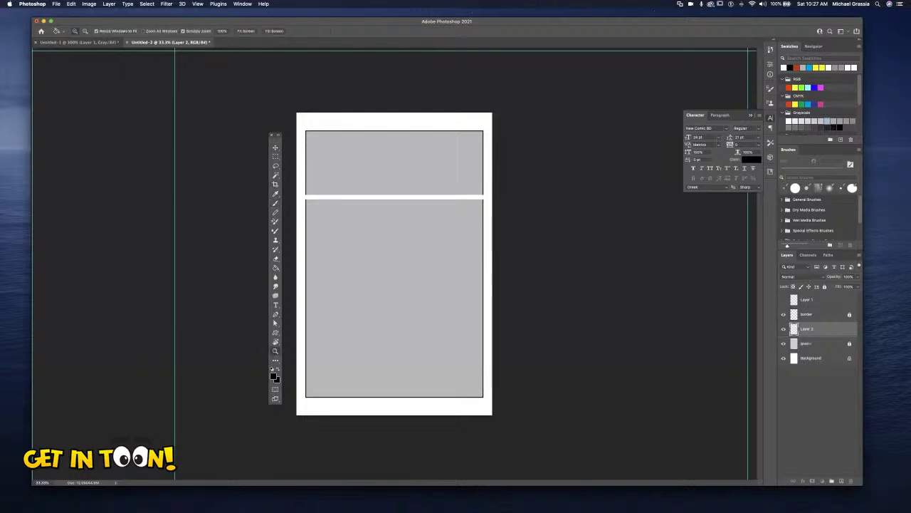
{"action": "left_click_drag", "start_coordinate": [309, 193], "coordinate": [384, 193]}
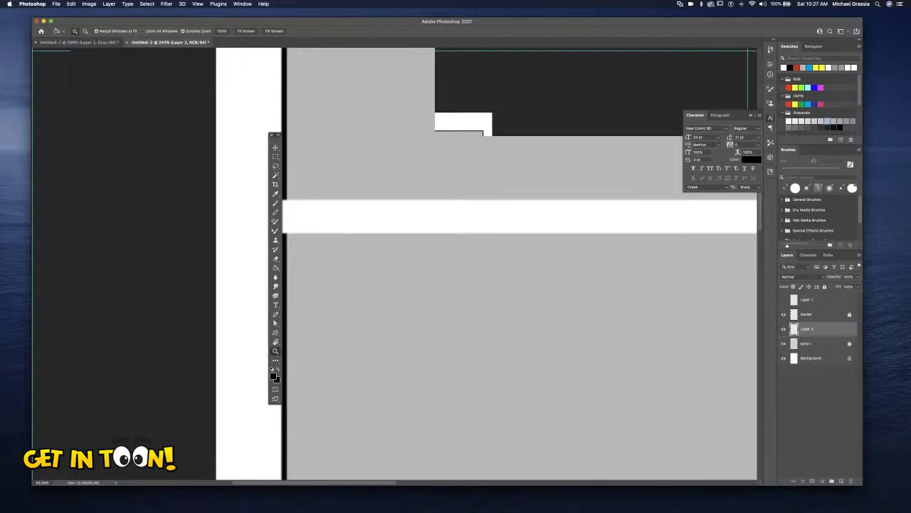
{"action": "left_click_drag", "start_coordinate": [276, 135], "coordinate": [201, 123]}
{"action": "key", "text": "m"}
{"action": "left_click_drag", "start_coordinate": [229, 157], "coordinate": [268, 199]}
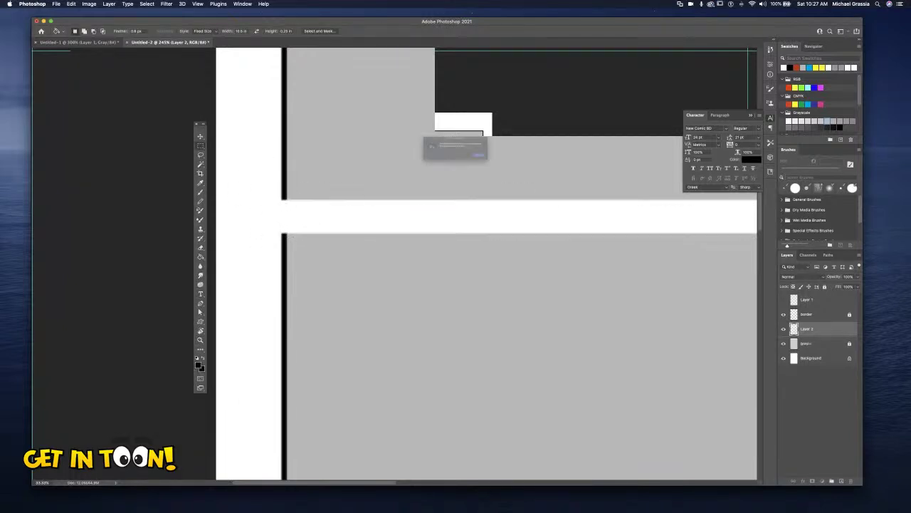
{"action": "key", "text": "Return"}
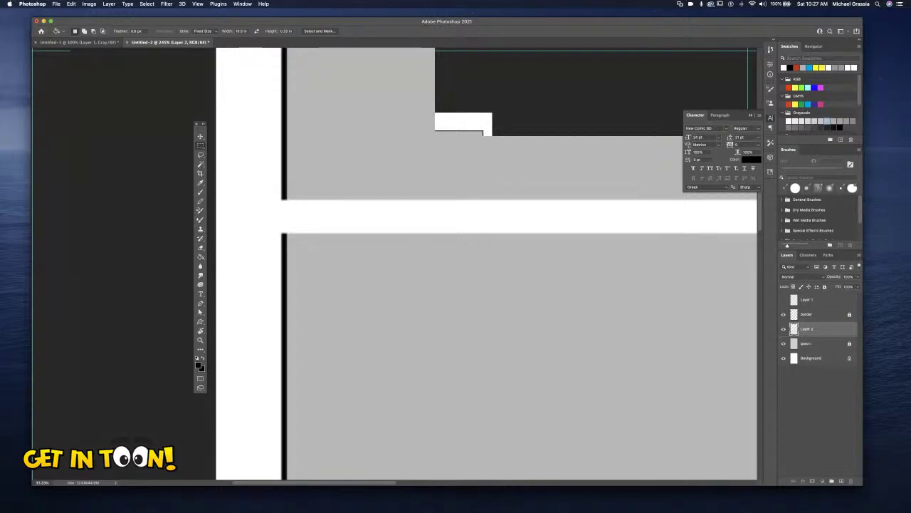
Set the marquee style to Normal and try to select a freehand rectangle over the gap in the left border
{"action": "left_click", "coordinate": [202, 30]}
{"action": "left_click", "coordinate": [202, 15]}
{"action": "left_click_drag", "start_coordinate": [228, 153], "coordinate": [281, 267]}
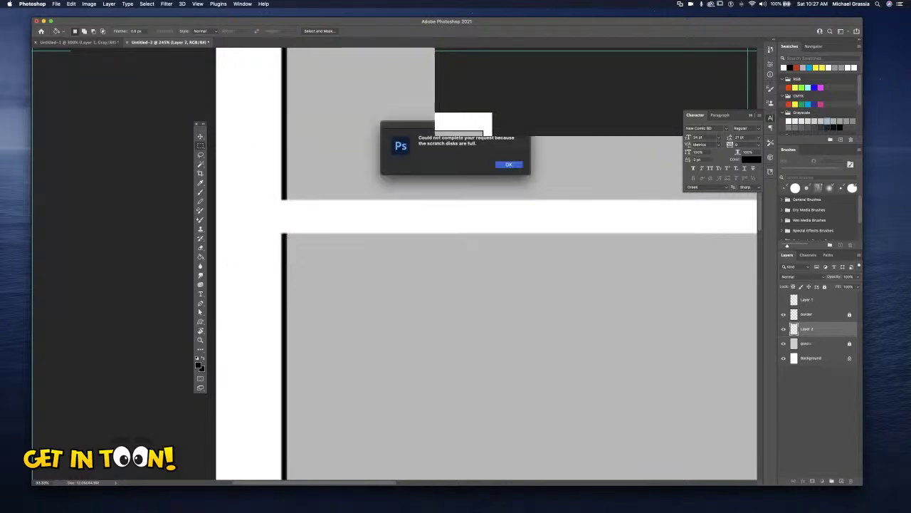
{"action": "key", "text": "Return"}
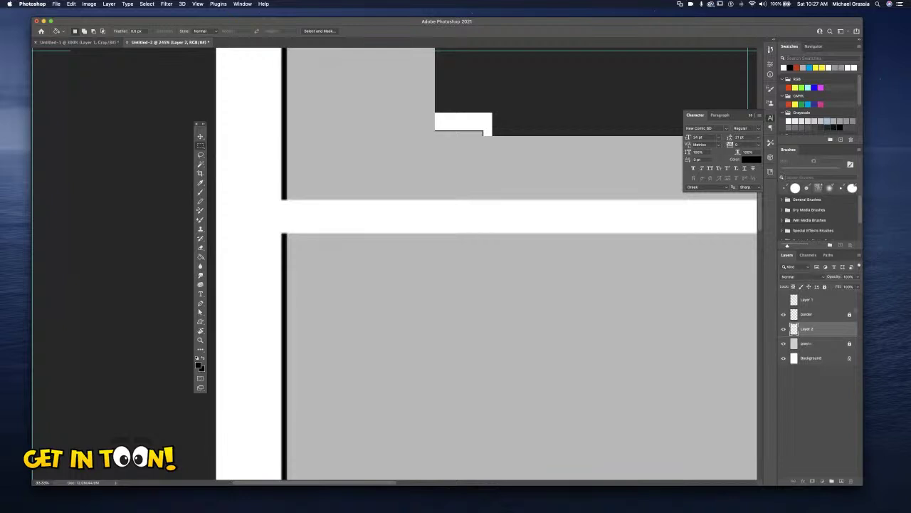
Move the gutter strip's Layer 2 above the border layer in the layer stack
{"action": "left_click_drag", "start_coordinate": [811, 329], "coordinate": [817, 315]}
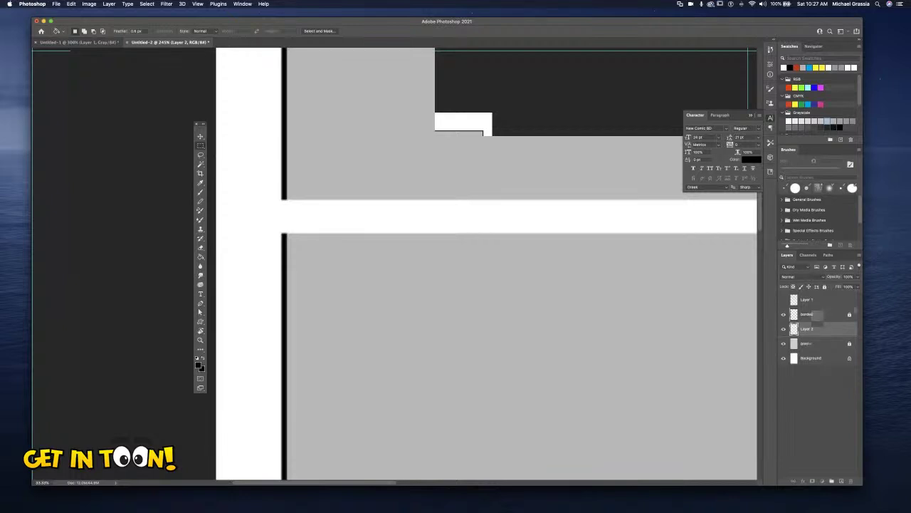